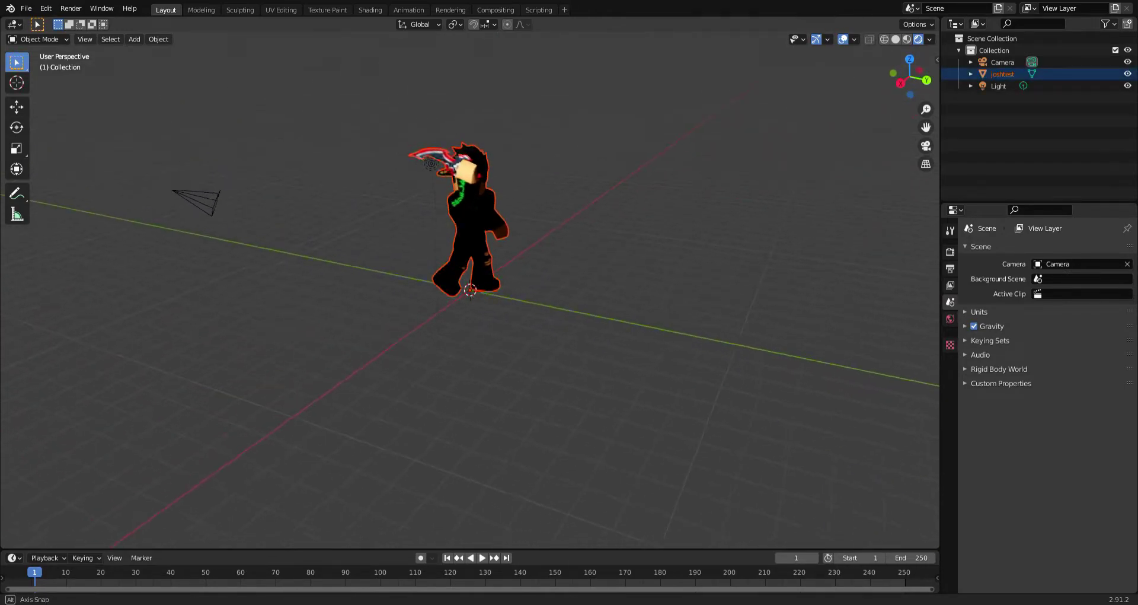
Move the light along the X axis to about X 4.84 m
{"action": "left_click", "coordinate": [445, 217]}
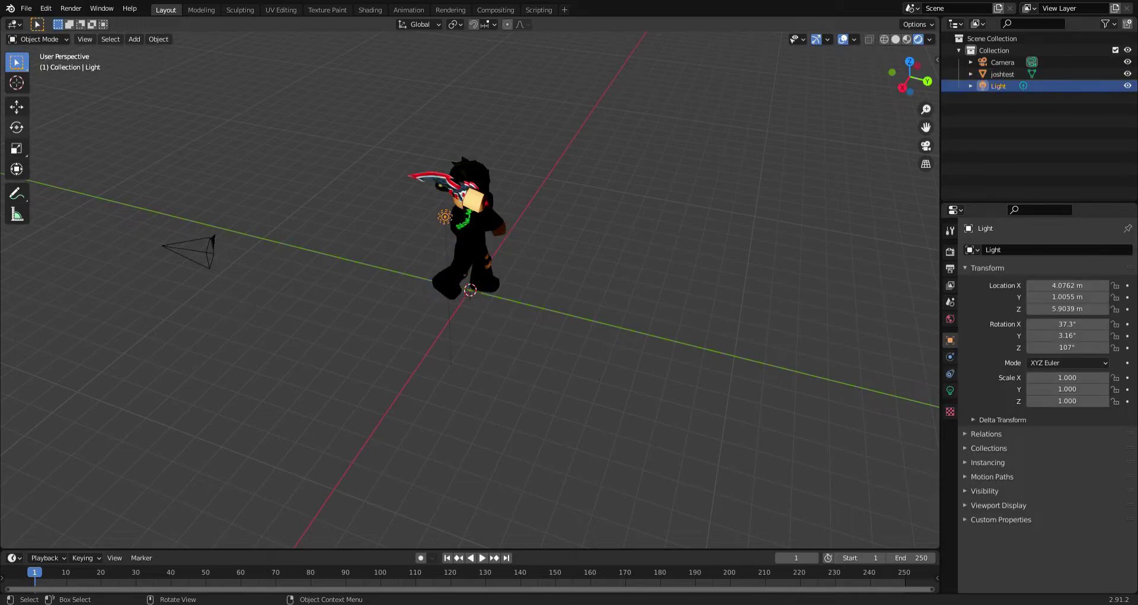
{"action": "left_click", "coordinate": [17, 107]}
{"action": "left_click_drag", "start_coordinate": [426, 238], "coordinate": [414, 250]}
{"action": "left_click", "coordinate": [391, 267]}
{"action": "middle_click_drag", "start_coordinate": [474, 296], "coordinate": [415, 287]}
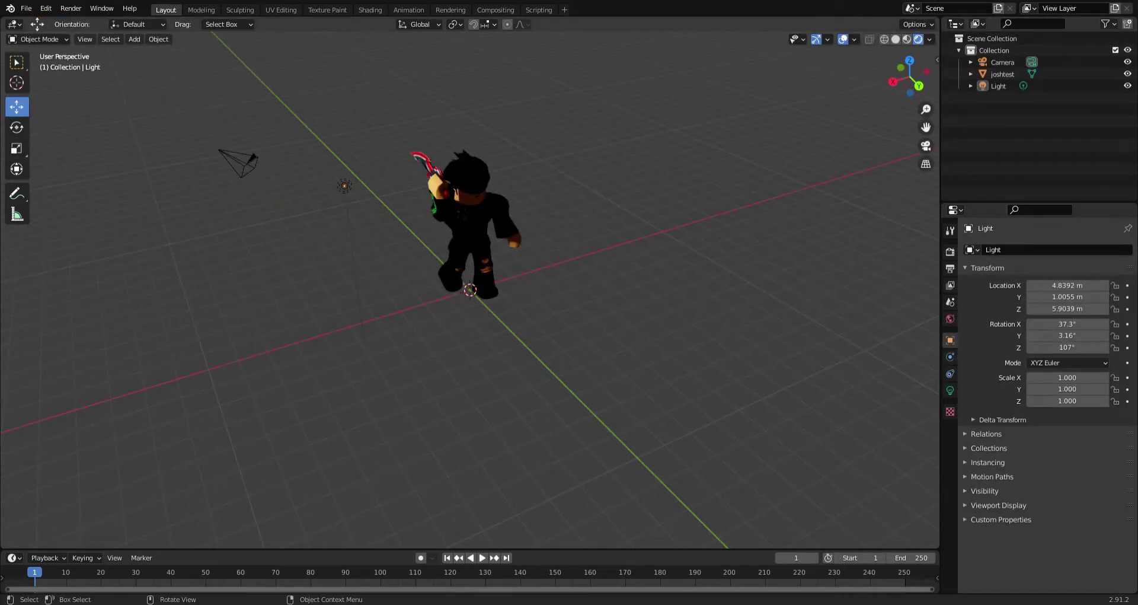
Move the light in front of the character, to about X 6.02 m and Y 4.39 m
{"action": "left_click", "coordinate": [345, 187]}
{"action": "left_click_drag", "start_coordinate": [358, 200], "coordinate": [677, 542]}
{"action": "middle_click_drag", "start_coordinate": [652, 474], "coordinate": [755, 477]}
{"action": "left_click_drag", "start_coordinate": [834, 109], "coordinate": [638, 147]}
{"action": "middle_click_drag", "start_coordinate": [638, 148], "coordinate": [530, 141]}
{"action": "left_click_drag", "start_coordinate": [497, 199], "coordinate": [526, 204]}
{"action": "middle_click_drag", "start_coordinate": [525, 204], "coordinate": [465, 208]}
{"action": "scroll", "coordinate": [525, 238], "scroll_direction": "down", "scroll_amount": 3}
{"action": "scroll", "coordinate": [525, 237], "scroll_direction": "up", "scroll_amount": 1}
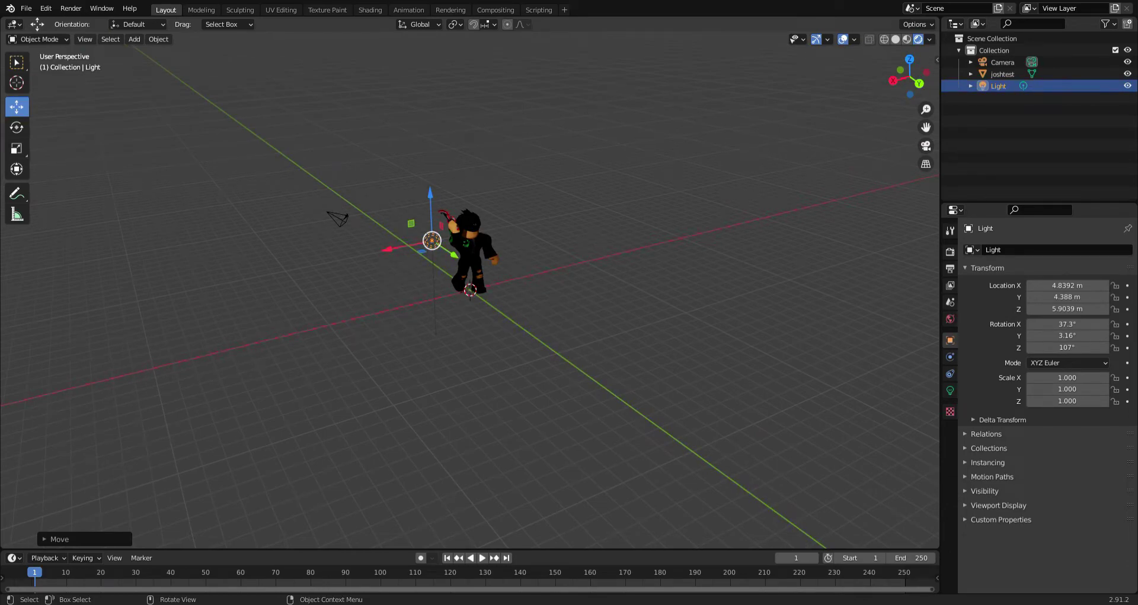
{"action": "middle_click_drag", "start_coordinate": [465, 208], "coordinate": [497, 216]}
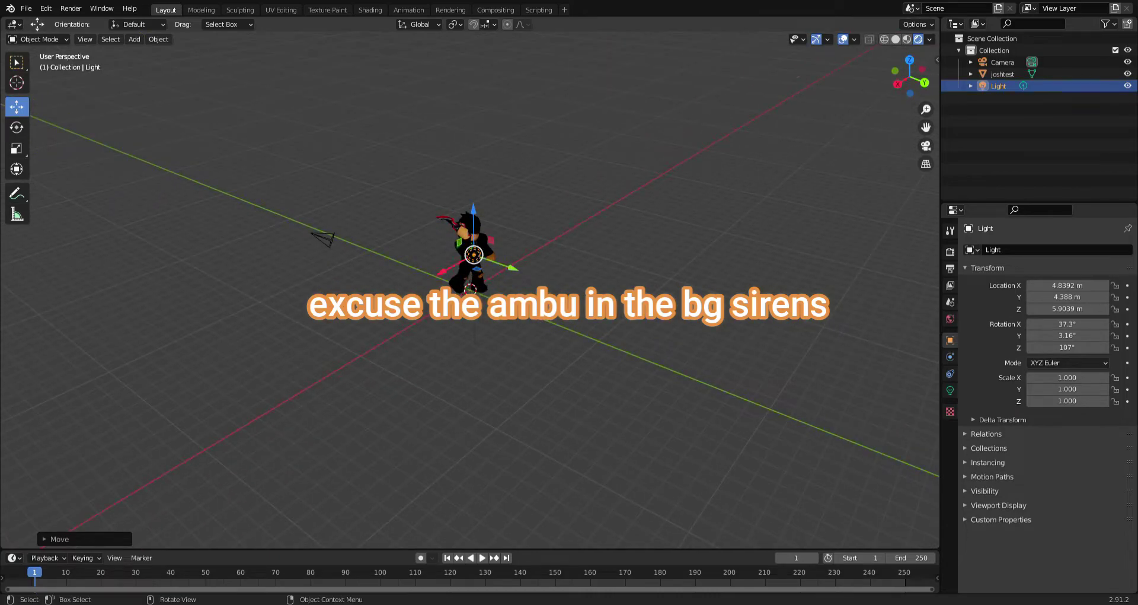
{"action": "left_click_drag", "start_coordinate": [442, 272], "coordinate": [428, 280]}
Use Walk Navigation to reposition the viewpoint on the character and light
{"action": "left_click", "coordinate": [85, 39]}
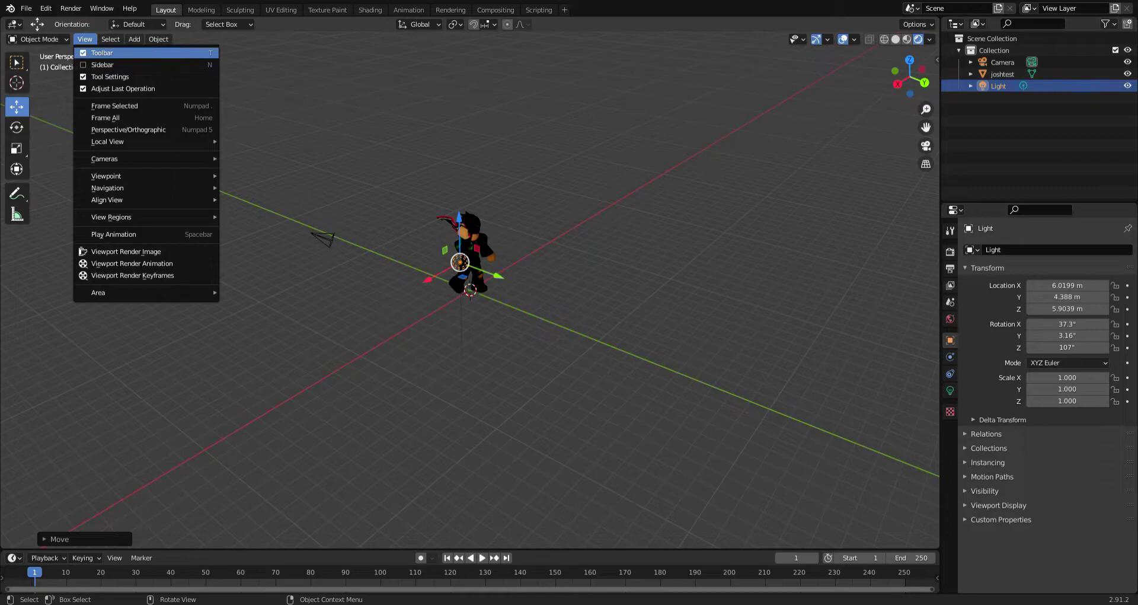
{"action": "mouse_move", "coordinate": [118, 188]}
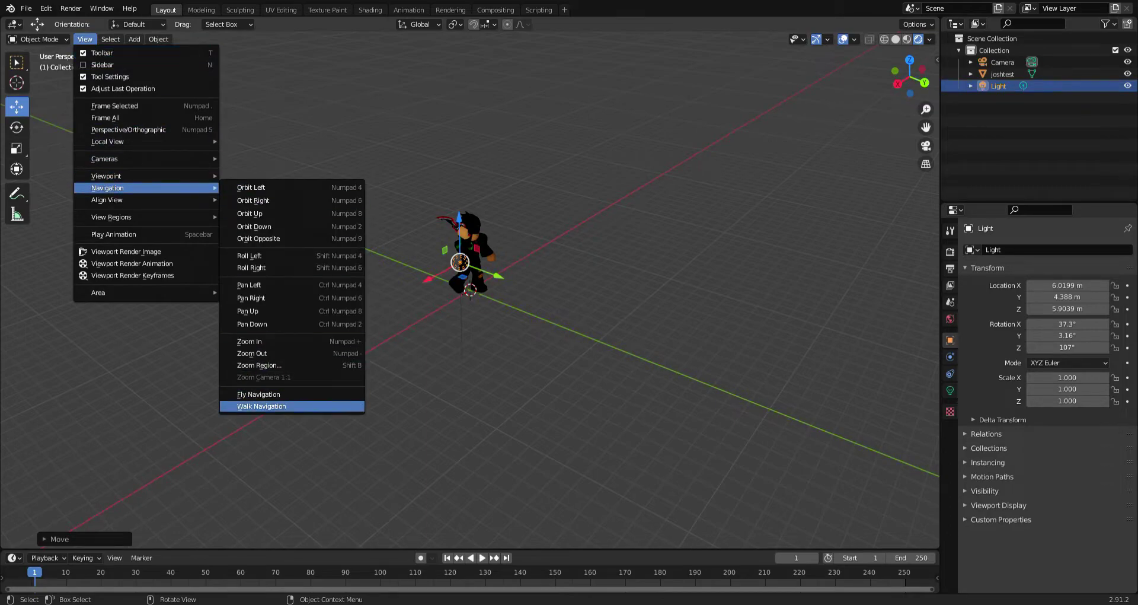
{"action": "left_click", "coordinate": [261, 406]}
{"action": "key", "text": "a"}
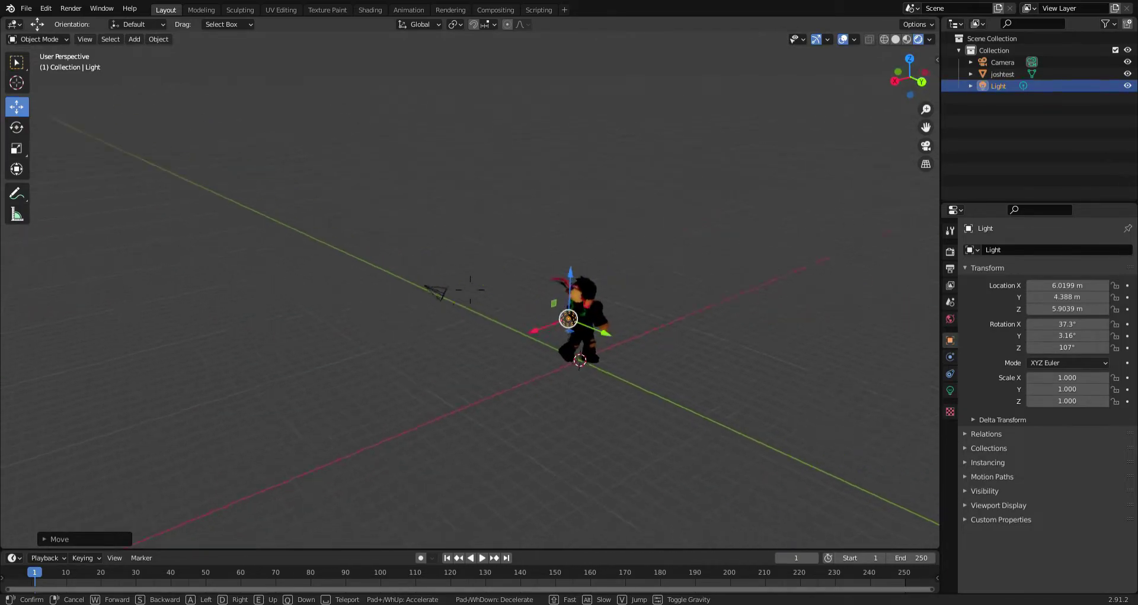
{"action": "key", "text": "d"}
{"action": "left_click", "coordinate": [470, 289]}
{"action": "mouse_move", "coordinate": [470, 290]}
{"action": "middle_mouse_down"}
{"action": "mouse_move", "coordinate": [434, 289]}
{"action": "mouse_move", "coordinate": [478, 289]}
{"action": "middle_mouse_up"}
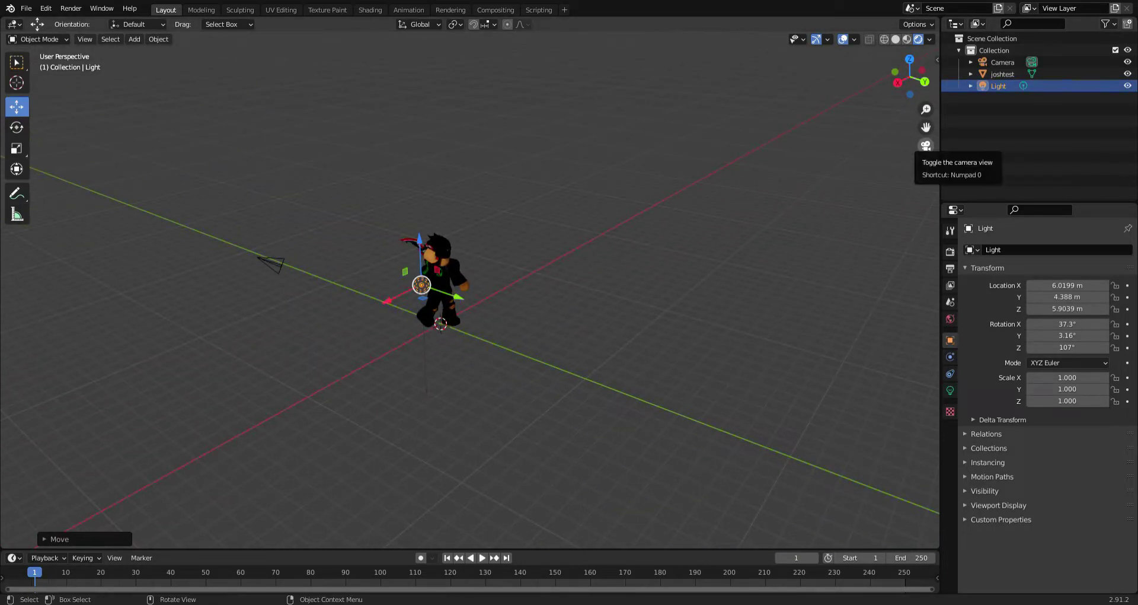
Move the light along the X axis towards the character, to about X 3.32 m
{"action": "middle_click_drag", "start_coordinate": [510, 285], "coordinate": [557, 285]}
{"action": "left_click", "coordinate": [652, 237]}
{"action": "left_click", "coordinate": [906, 39]}
{"action": "mouse_move", "coordinate": [652, 237]}
{"action": "middle_mouse_down"}
{"action": "mouse_move", "coordinate": [499, 242]}
{"action": "mouse_move", "coordinate": [576, 243]}
{"action": "middle_mouse_up"}
{"action": "left_click", "coordinate": [326, 282]}
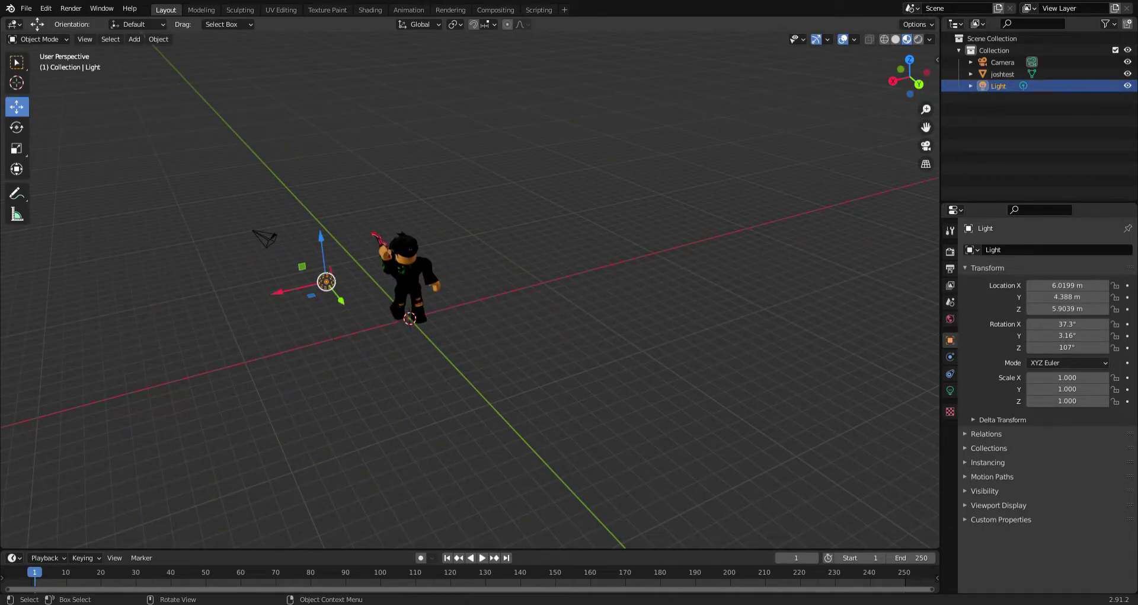
{"action": "left_click_drag", "start_coordinate": [278, 292], "coordinate": [371, 270]}
{"action": "middle_click_drag", "start_coordinate": [370, 271], "coordinate": [421, 271]}
{"action": "scroll", "coordinate": [421, 270], "scroll_direction": "up", "scroll_amount": 5}
{"action": "scroll", "coordinate": [421, 271], "scroll_direction": "down", "scroll_amount": 5}
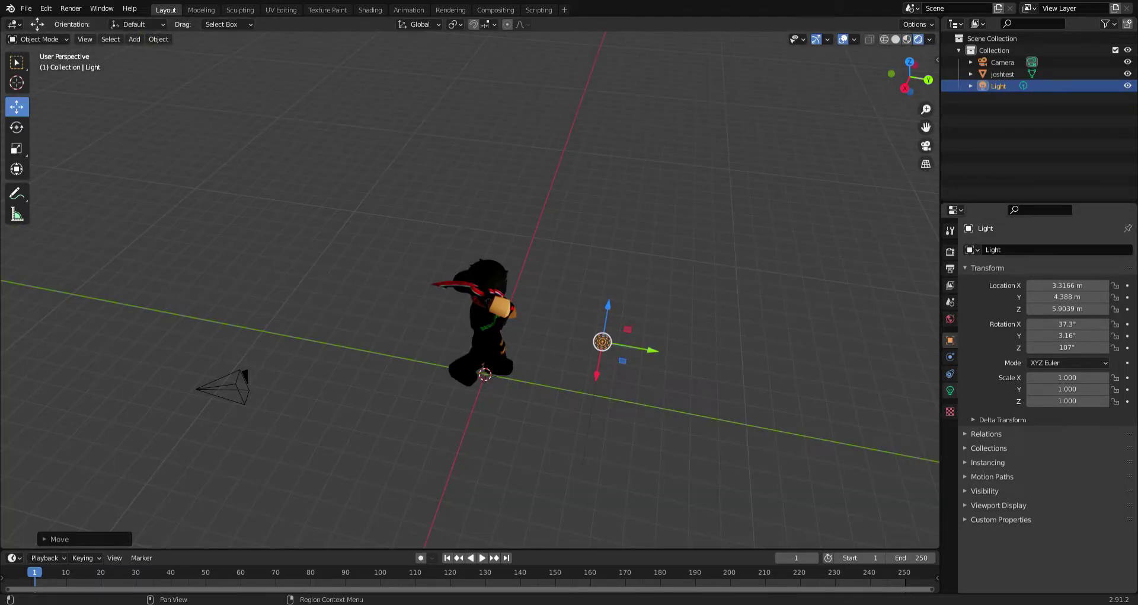
Set the point light's colour to a pale yellow
{"action": "left_click", "coordinate": [950, 391]}
{"action": "left_click", "coordinate": [1073, 315]}
{"action": "left_click", "coordinate": [1050, 205]}
{"action": "middle_click_drag", "start_coordinate": [592, 332], "coordinate": [568, 306]}
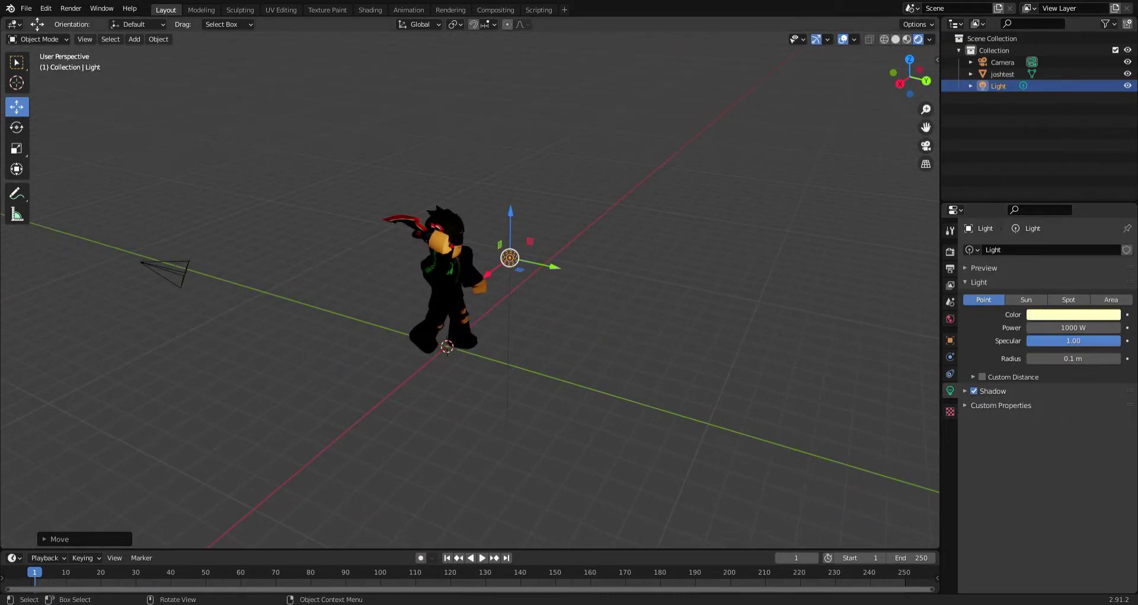
Reposition the light along the Y and X axes so it sits in front of the character on the raised sword arm's side
{"action": "left_click_drag", "start_coordinate": [554, 266], "coordinate": [445, 305]}
{"action": "middle_click_drag", "start_coordinate": [445, 306], "coordinate": [417, 310]}
{"action": "left_click_drag", "start_coordinate": [334, 342], "coordinate": [306, 320]}
{"action": "middle_click_drag", "start_coordinate": [306, 320], "coordinate": [265, 319]}
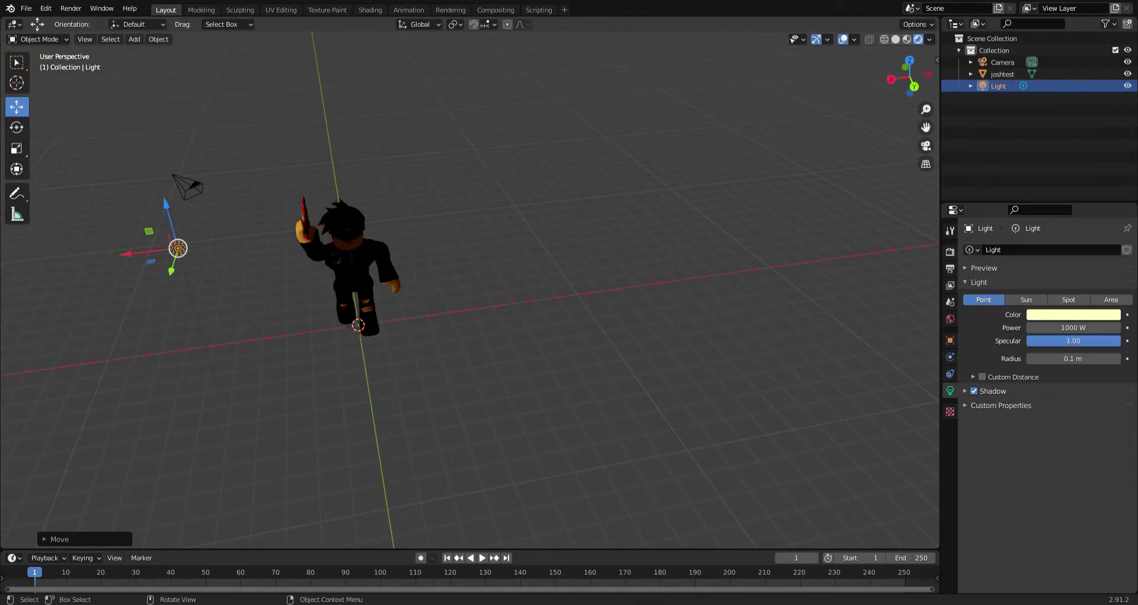
{"action": "left_click_drag", "start_coordinate": [127, 254], "coordinate": [157, 250]}
{"action": "middle_click_drag", "start_coordinate": [166, 254], "coordinate": [206, 247]}
{"action": "left_click_drag", "start_coordinate": [338, 310], "coordinate": [267, 311]}
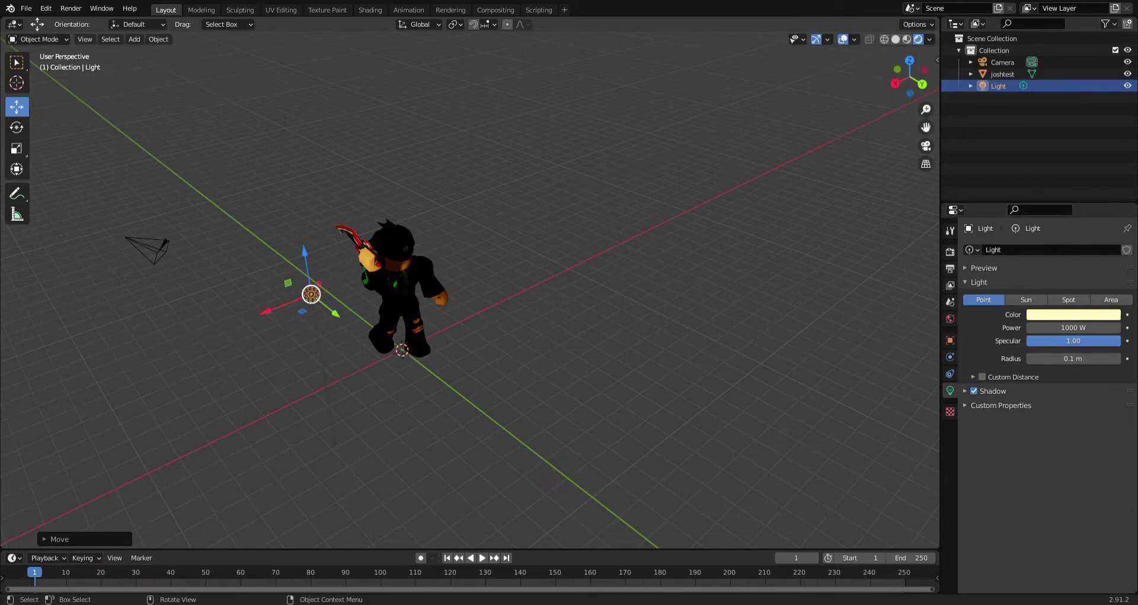
Copy and paste the light, and move the duplicate along the X axis to the character's opposite side
{"action": "left_click", "coordinate": [311, 294]}
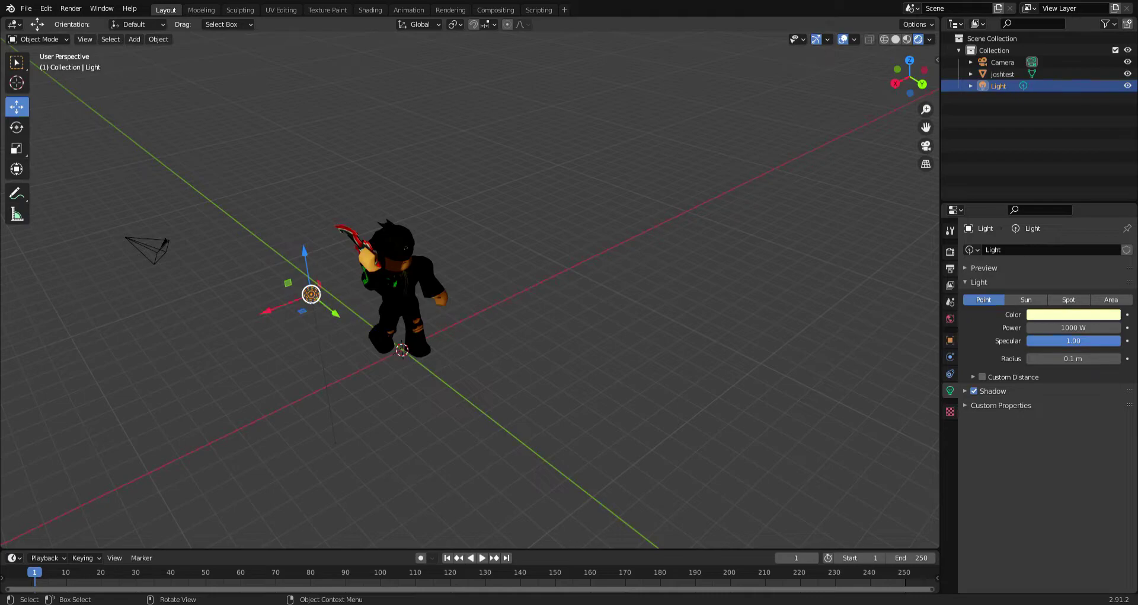
{"action": "key", "text": "ctrl+c"}
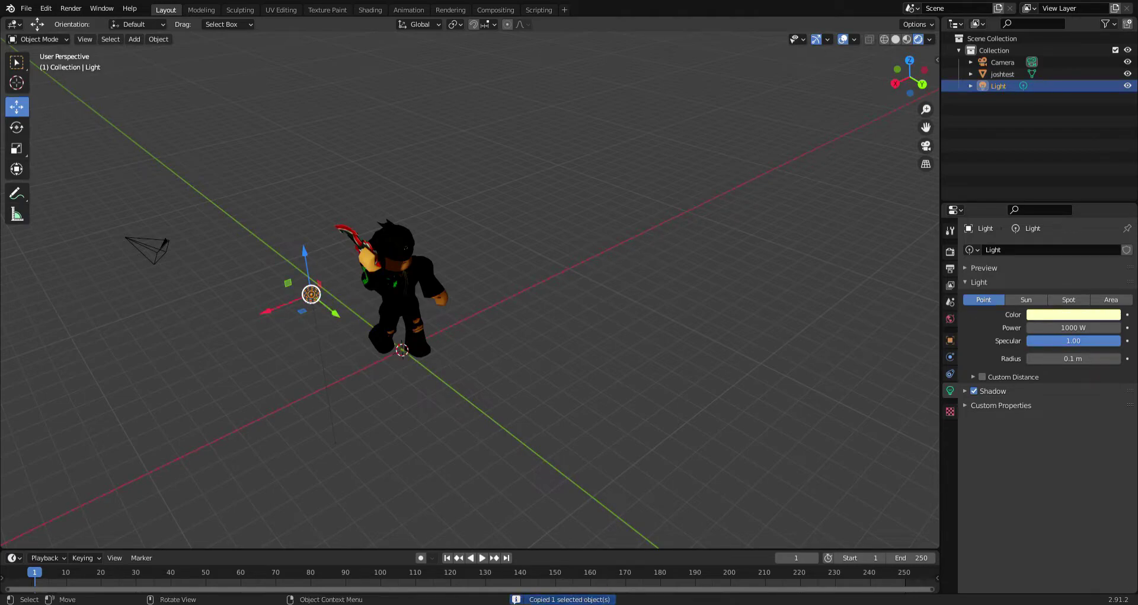
{"action": "key", "text": "ctrl+v"}
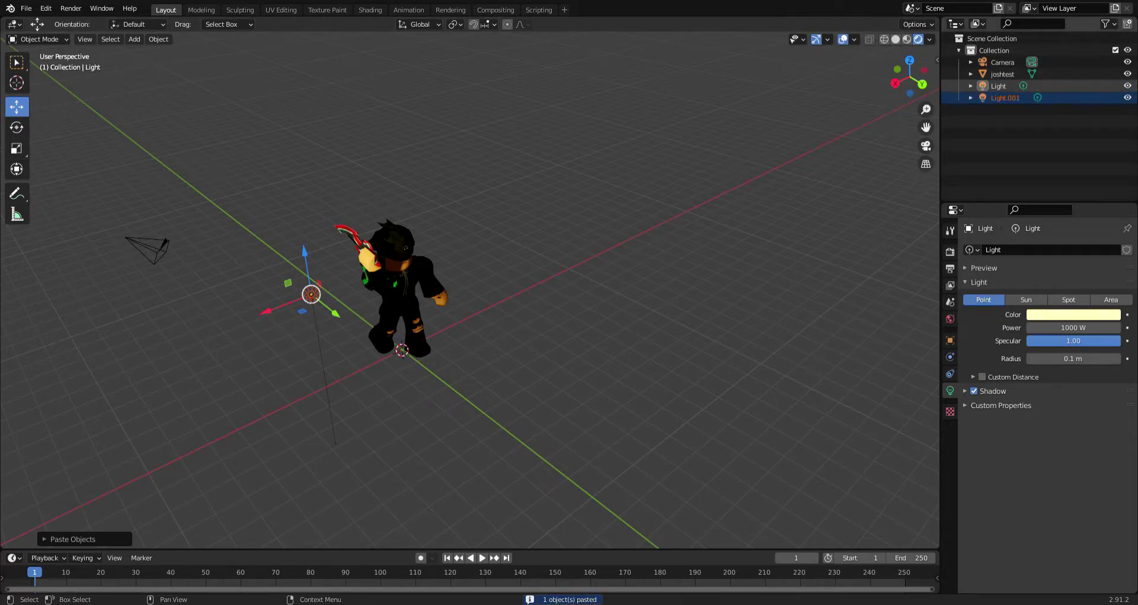
{"action": "key", "text": "g"}
{"action": "key", "text": "x"}
{"action": "left_click_drag", "start_coordinate": [320, 290], "coordinate": [446, 242]}
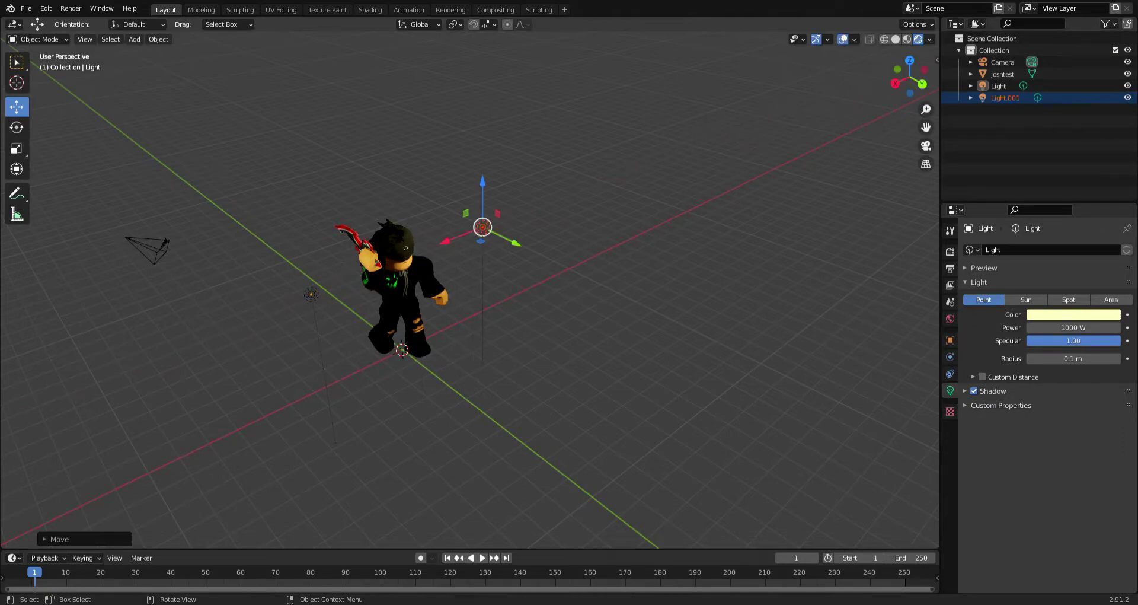
Fine-tune the duplicated light's position along the Y and X axes beside the character's lowered arm
{"action": "middle_click_drag", "start_coordinate": [447, 242], "coordinate": [494, 238]}
{"action": "left_click_drag", "start_coordinate": [617, 219], "coordinate": [633, 222]}
{"action": "middle_click_drag", "start_coordinate": [633, 221], "coordinate": [575, 227]}
{"action": "left_click_drag", "start_coordinate": [454, 250], "coordinate": [467, 245]}
{"action": "middle_click_drag", "start_coordinate": [467, 244], "coordinate": [443, 246]}
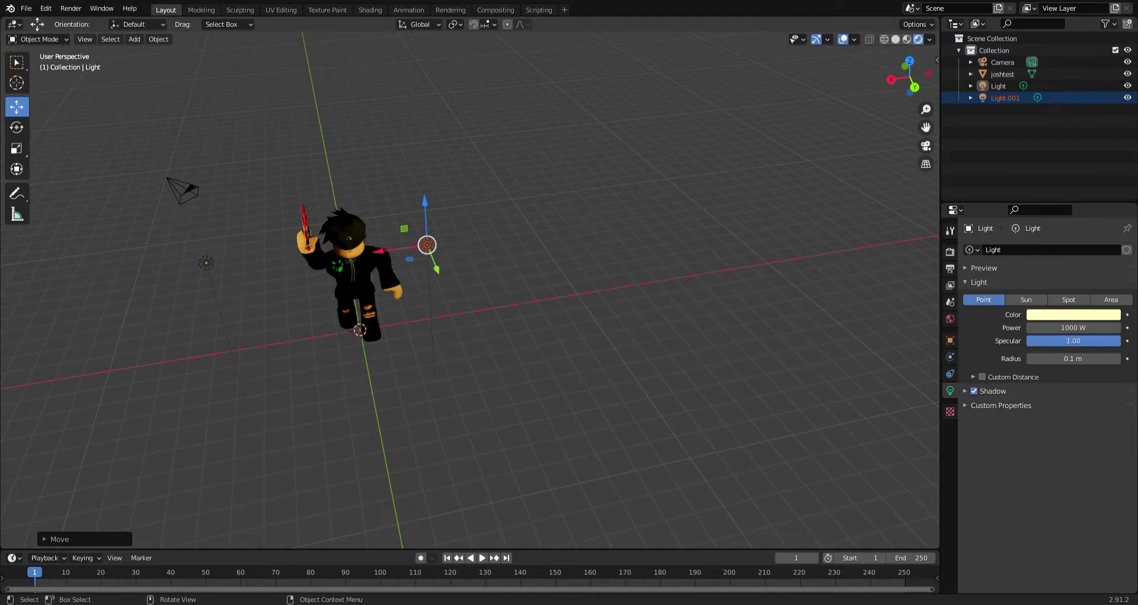
Copy and paste the second light, and move the new duplicate farther out in front of the character
{"action": "key", "text": "ctrl+c"}
{"action": "key", "text": "ctrl+v"}
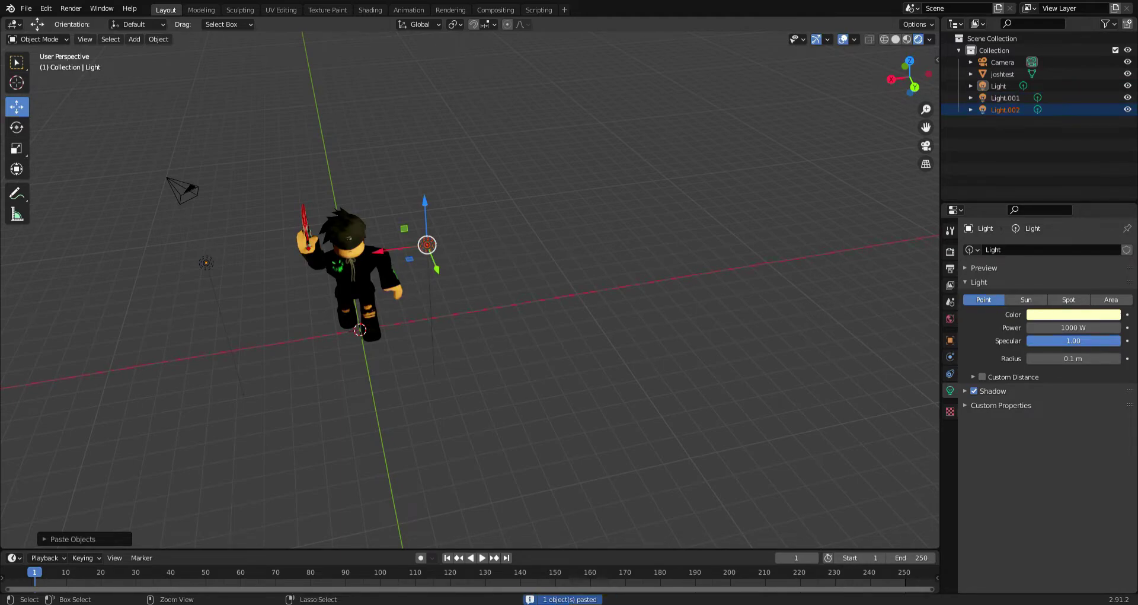
{"action": "key", "text": "g"}
{"action": "left_click_drag", "start_coordinate": [453, 307], "coordinate": [328, 327]}
{"action": "middle_click_drag", "start_coordinate": [329, 327], "coordinate": [420, 297]}
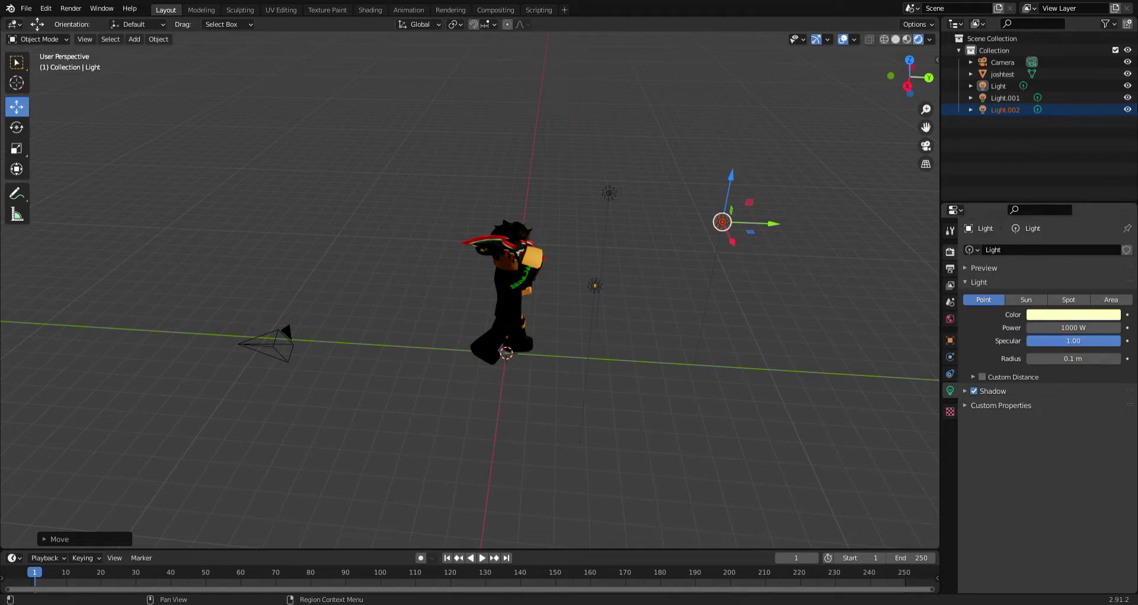
Enable Bloom in the Eevee render settings, deselect all objects, and check the lighting on the character
{"action": "left_click", "coordinate": [951, 252]}
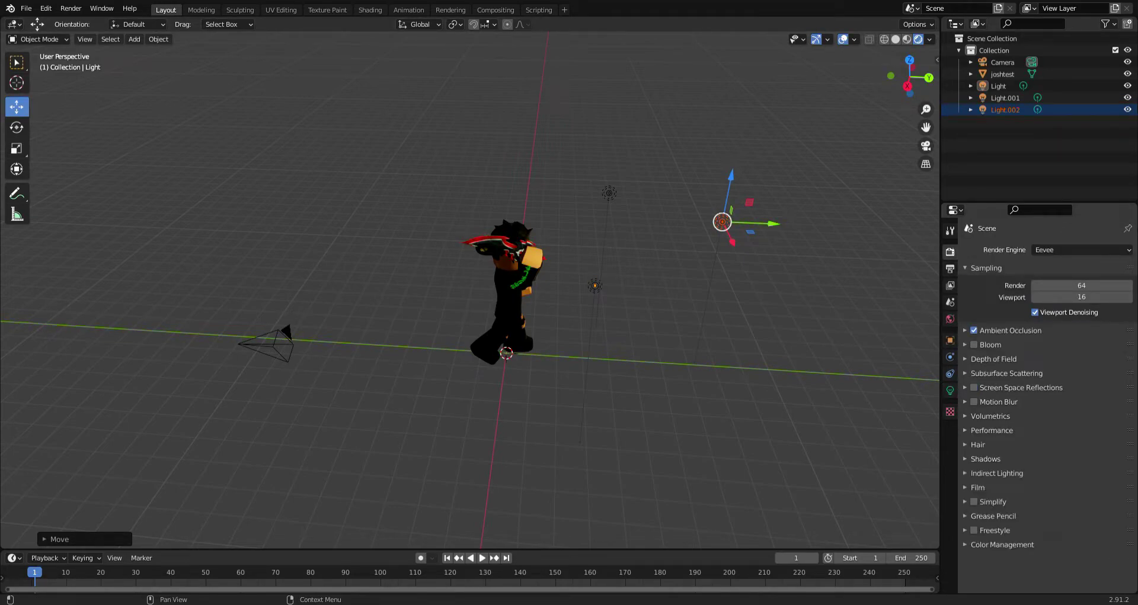
{"action": "middle_click_drag", "start_coordinate": [628, 320], "coordinate": [558, 309]}
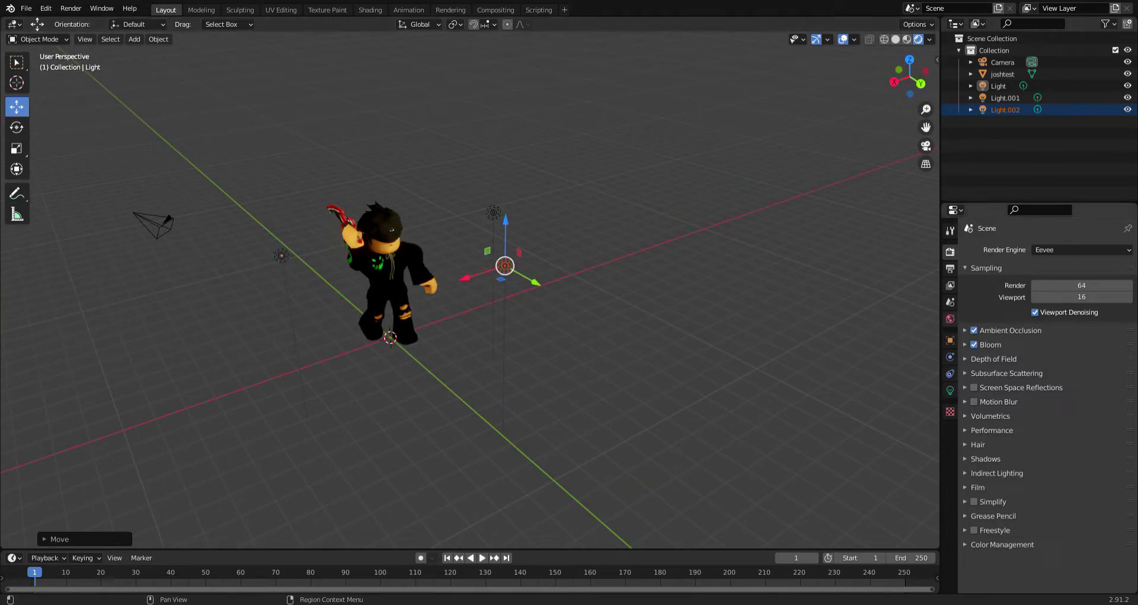
{"action": "middle_click_drag", "start_coordinate": [557, 309], "coordinate": [610, 307]}
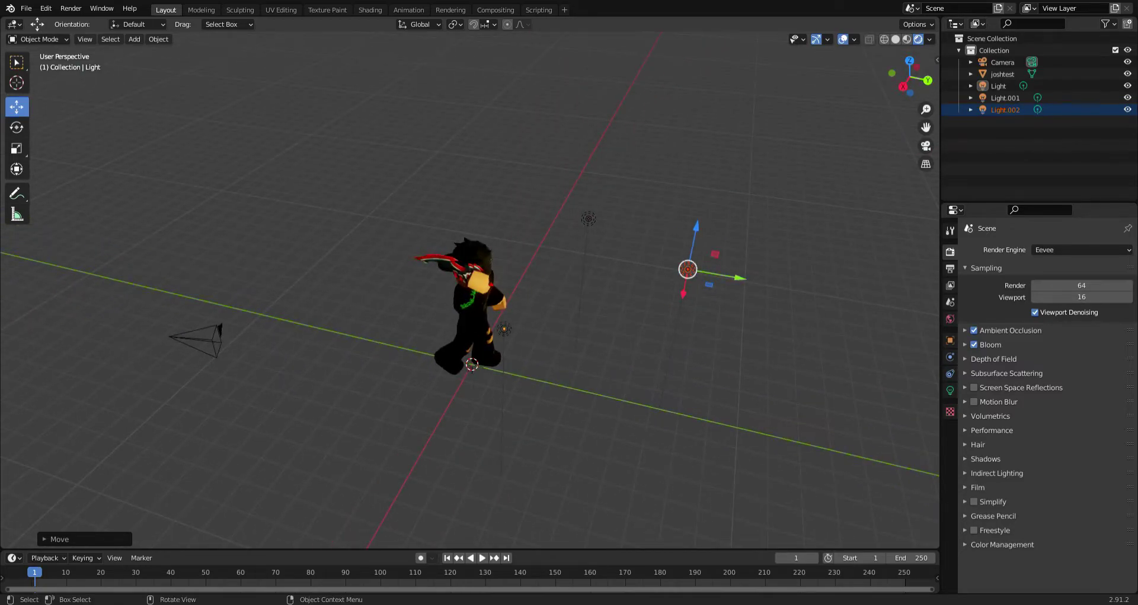
{"action": "left_click", "coordinate": [628, 343]}
{"action": "middle_click_drag", "start_coordinate": [628, 344], "coordinate": [564, 343]}
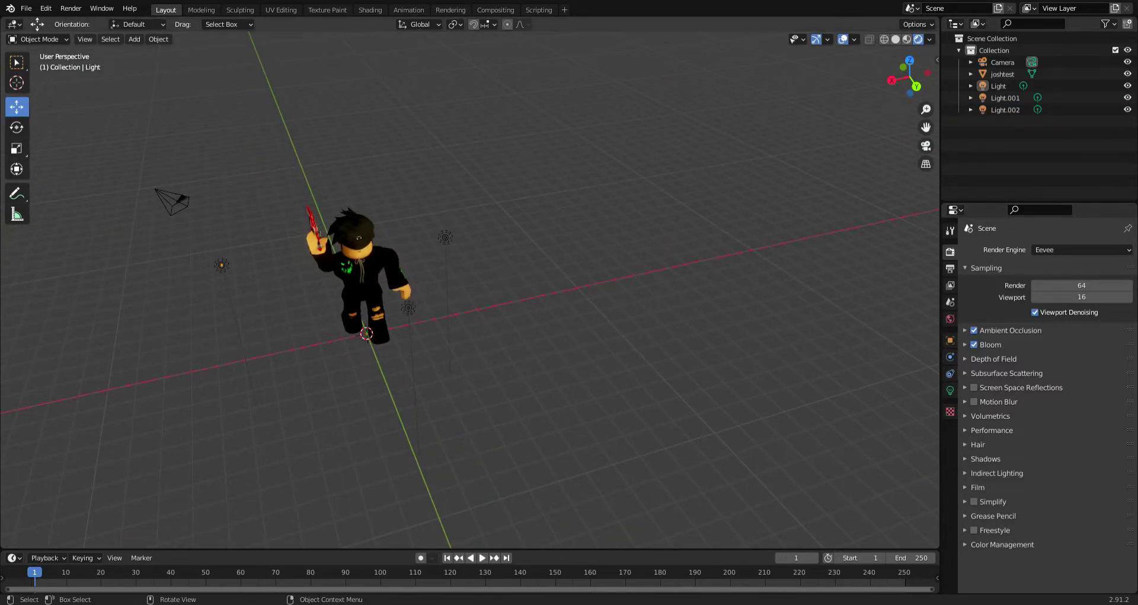
{"action": "scroll", "coordinate": [470, 297], "scroll_direction": "up", "scroll_amount": 3}
{"action": "middle_click_drag", "start_coordinate": [522, 332], "coordinate": [559, 320]}
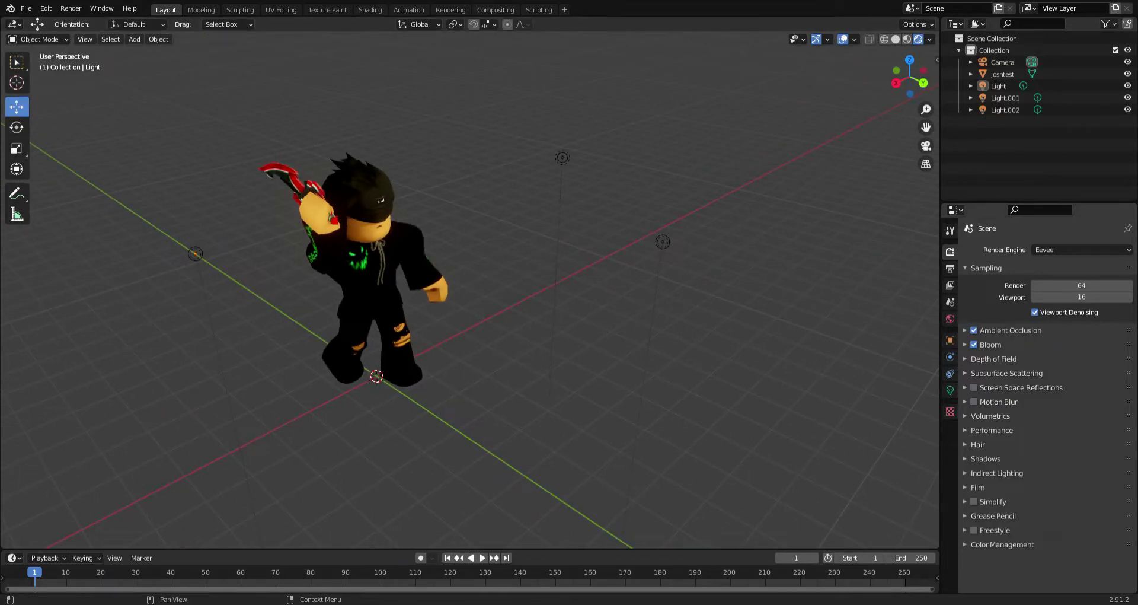
{"action": "left_click", "coordinate": [974, 344]}
{"action": "middle_click_drag", "start_coordinate": [521, 332], "coordinate": [519, 341]}
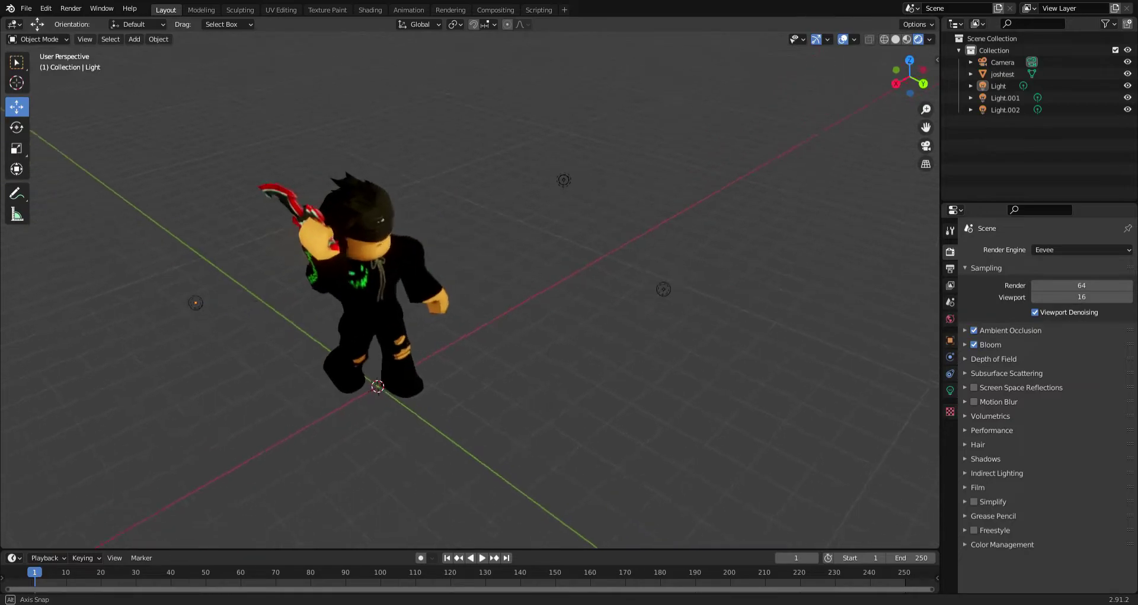
{"action": "scroll", "coordinate": [470, 297], "scroll_direction": "down", "scroll_amount": 3}
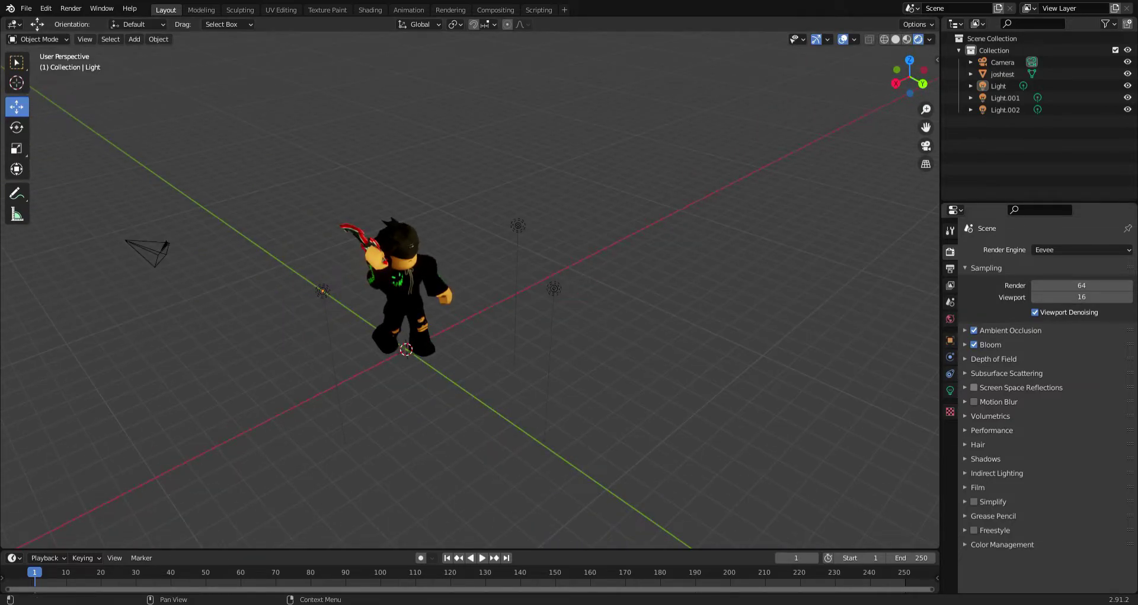
Enable Screen Space Reflections and Motion Blur, and make the film background transparent
{"action": "left_click", "coordinate": [974, 387]}
{"action": "middle_click_drag", "start_coordinate": [593, 309], "coordinate": [595, 276]}
{"action": "left_click", "coordinate": [979, 487]}
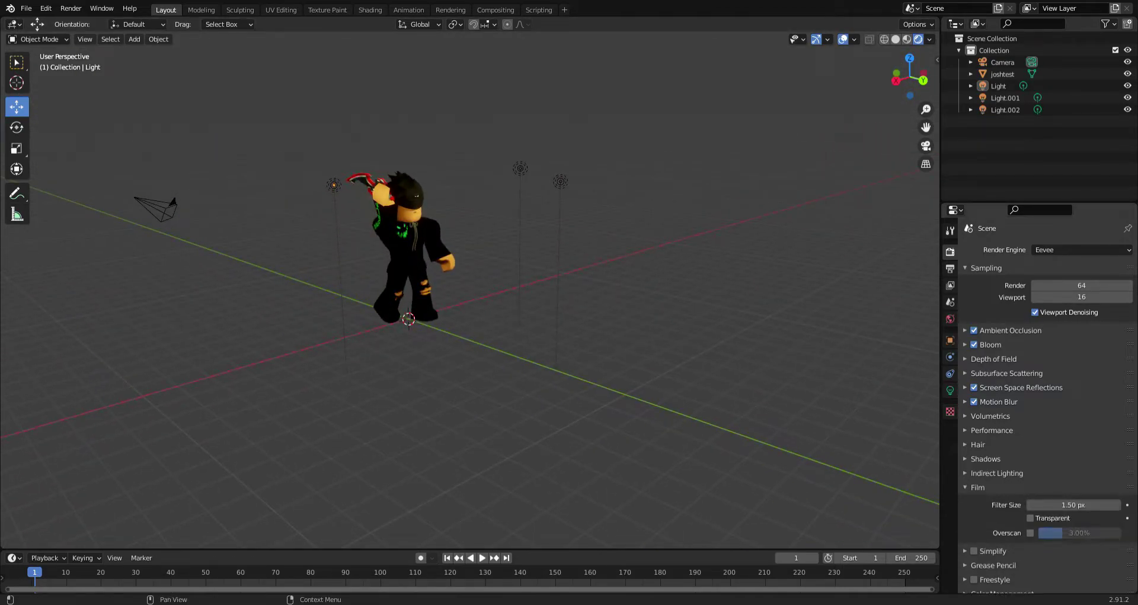
{"action": "left_click", "coordinate": [1030, 517]}
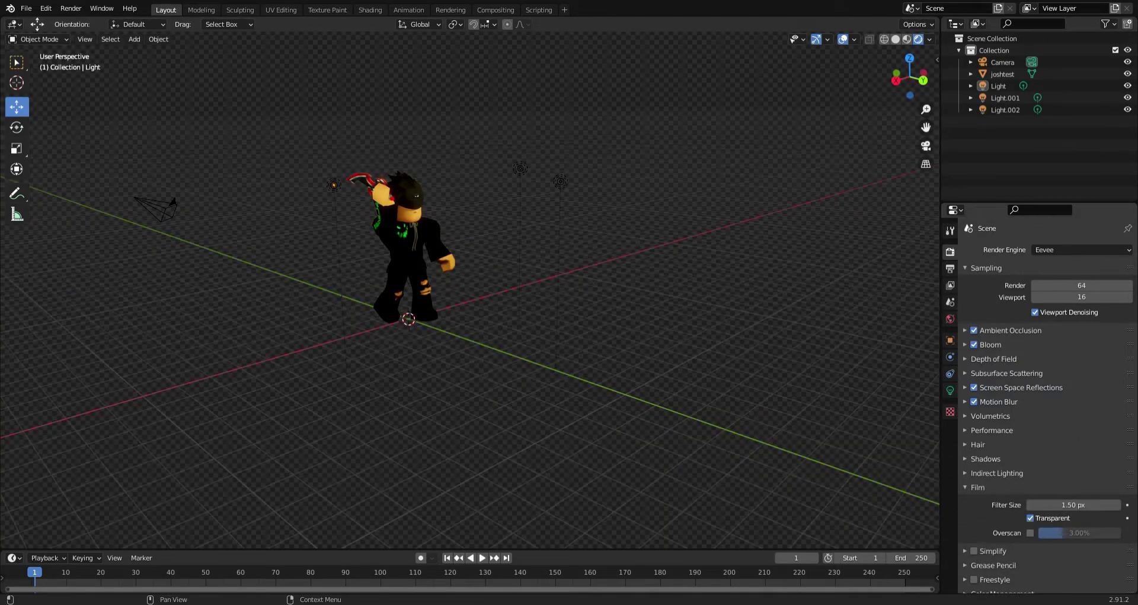
{"action": "left_click", "coordinate": [979, 487]}
{"action": "middle_click_drag", "start_coordinate": [592, 284], "coordinate": [600, 314]}
{"action": "middle_click_drag", "start_coordinate": [536, 255], "coordinate": [548, 216]}
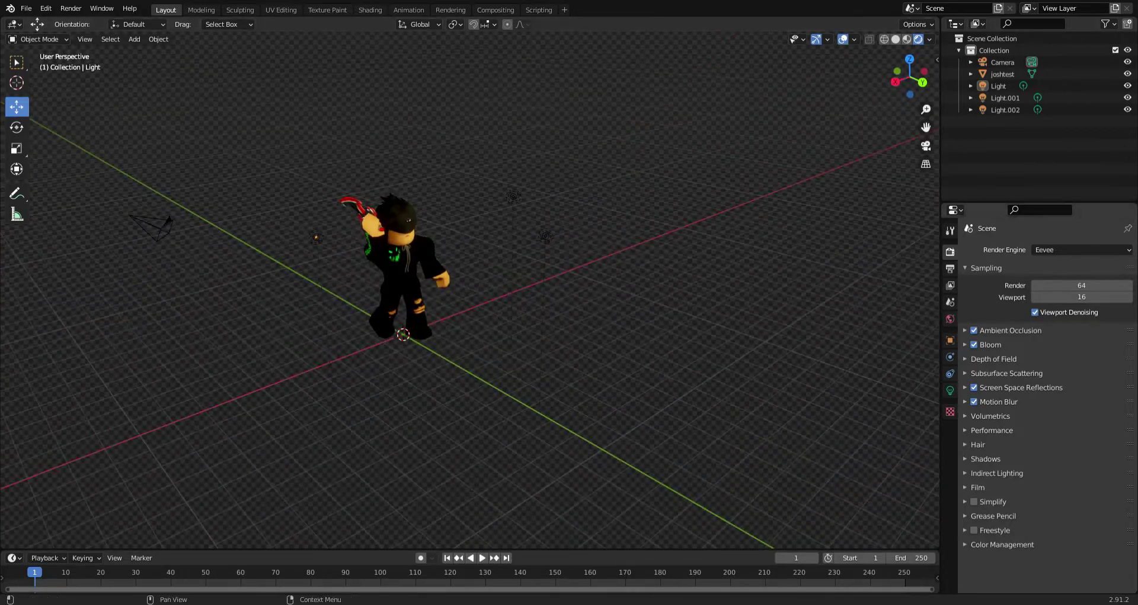
{"action": "mouse_move", "coordinate": [547, 216]}
{"action": "middle_mouse_down"}
{"action": "mouse_move", "coordinate": [631, 213]}
{"action": "mouse_move", "coordinate": [553, 222]}
{"action": "middle_mouse_up"}
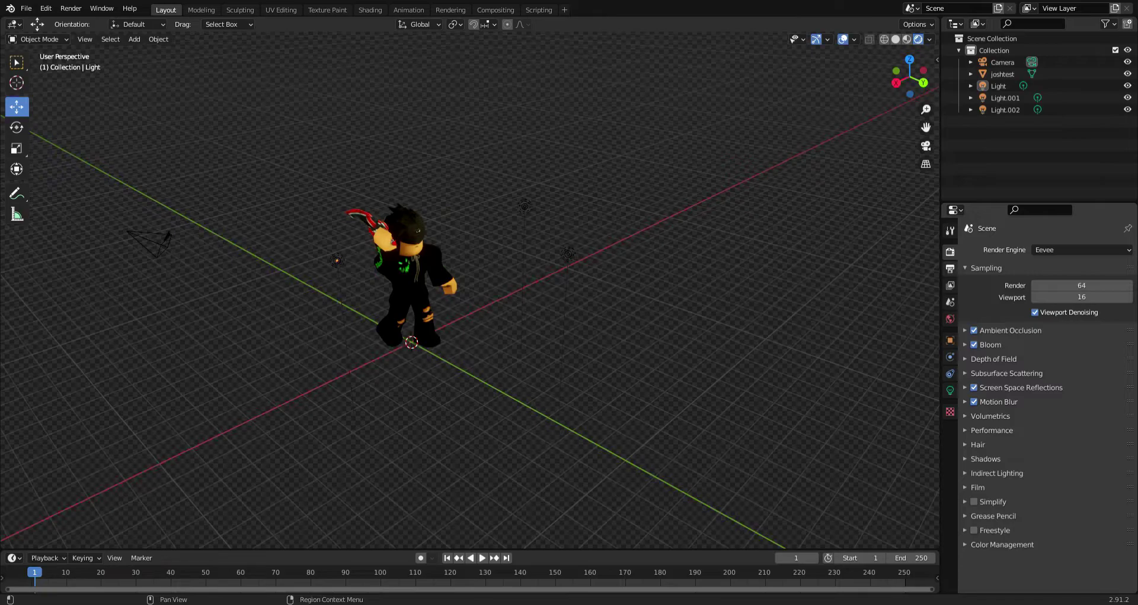
{"action": "middle_click_drag", "start_coordinate": [569, 226], "coordinate": [600, 226]}
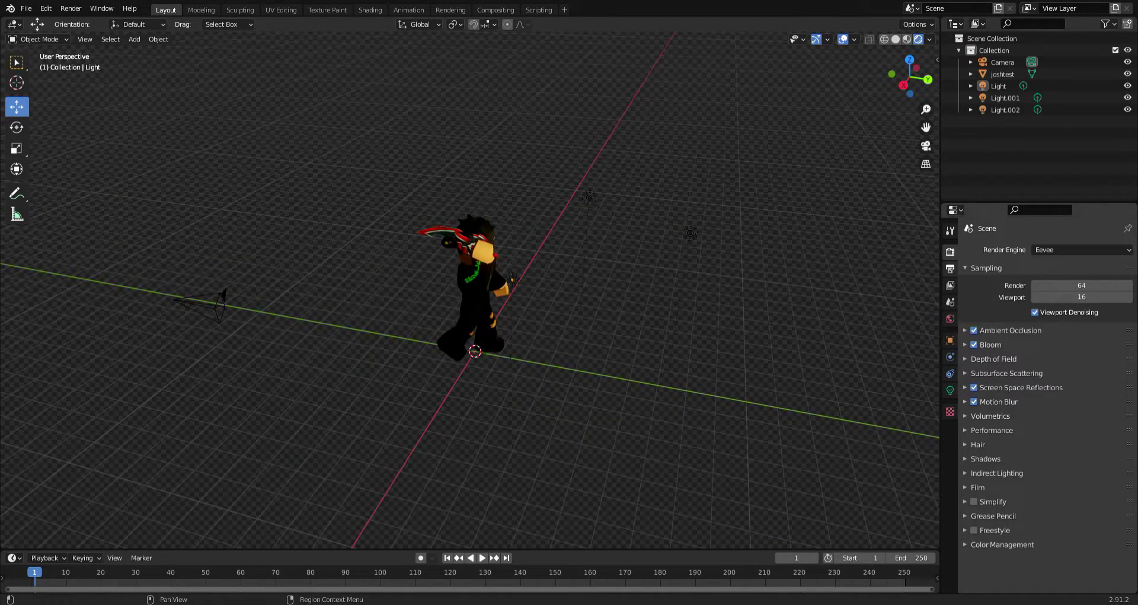
Set the render output resolution to 3280 px in X and 2160 px in Y
{"action": "left_click", "coordinate": [951, 269]}
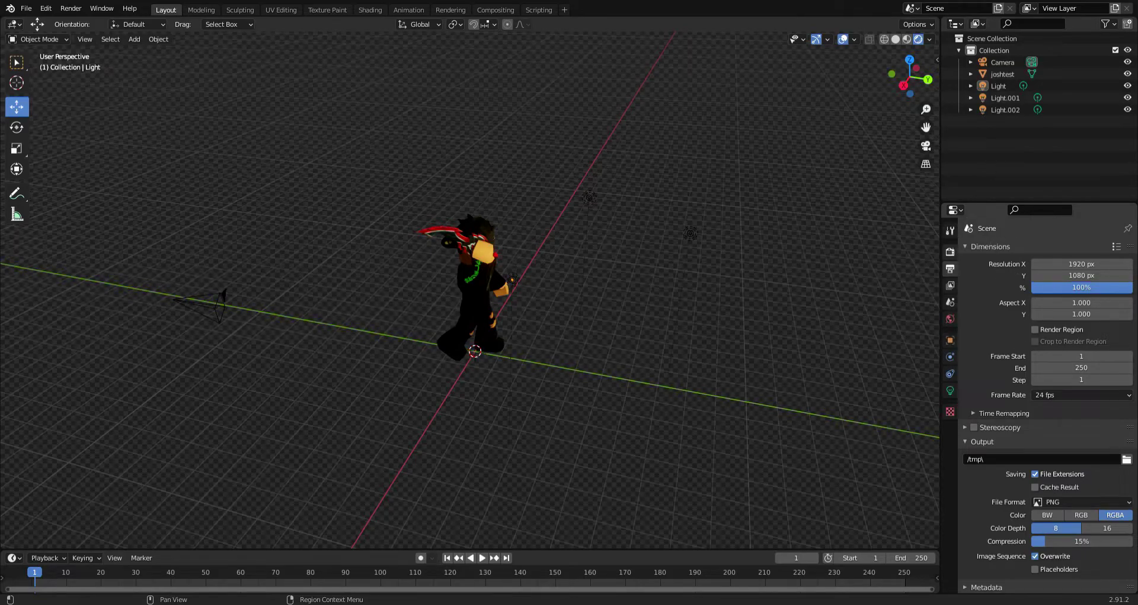
{"action": "left_click", "coordinate": [1082, 265]}
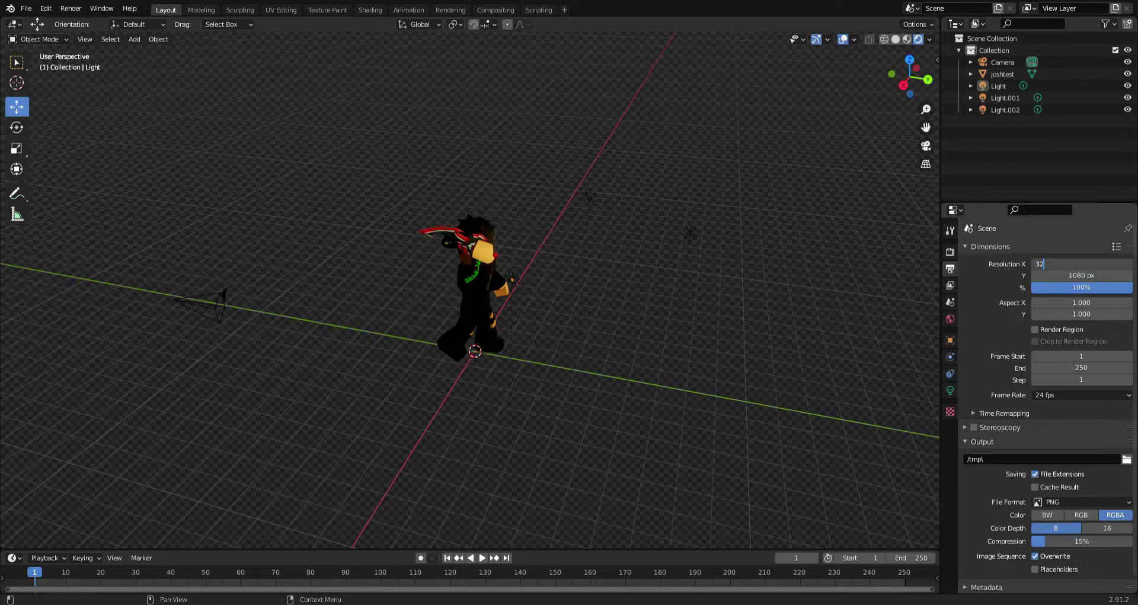
{"action": "key", "text": "Return"}
{"action": "left_click", "coordinate": [1082, 276]}
{"action": "type", "text": "2160"}
{"action": "key", "text": "Return"}
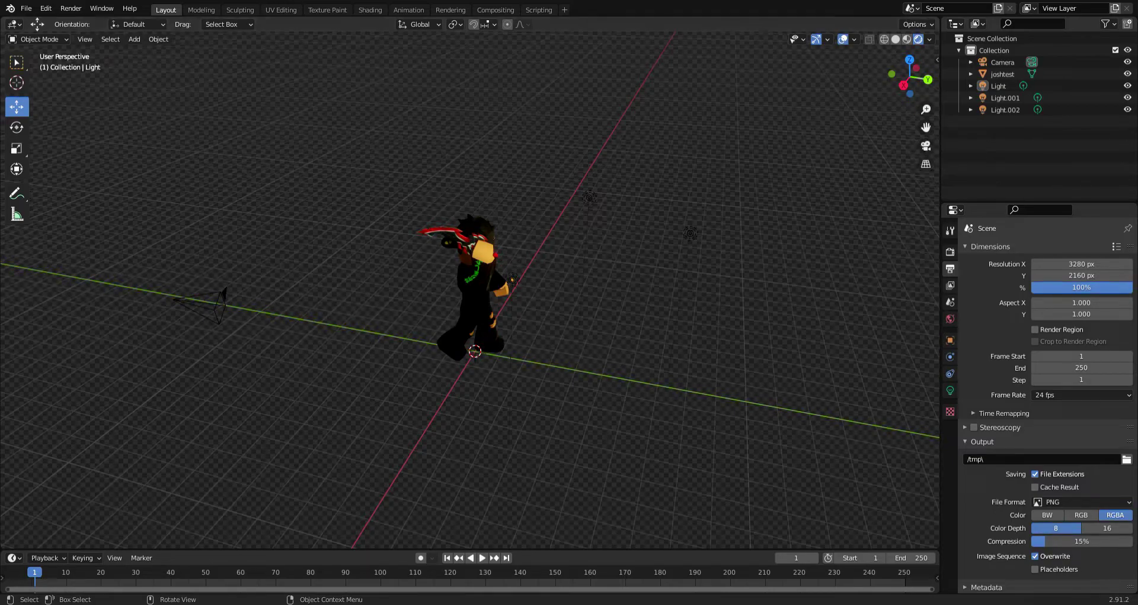
Look through the camera and use Walk Navigation to frame the character from its front side, with the raised weapon in view
{"action": "left_click", "coordinate": [926, 145]}
{"action": "left_click", "coordinate": [926, 145]}
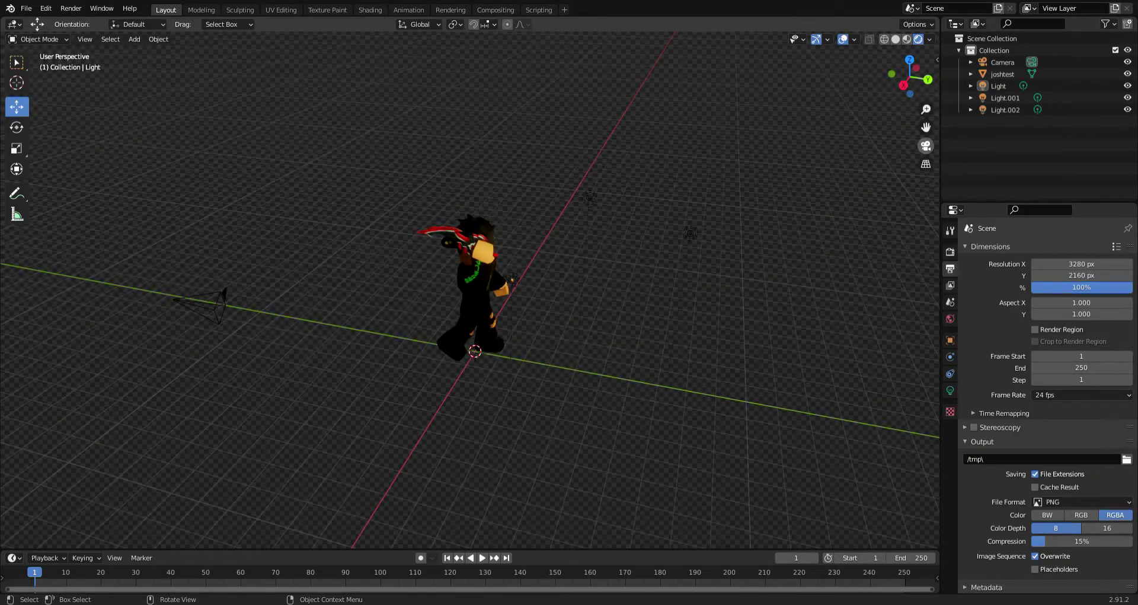
{"action": "left_click", "coordinate": [926, 144]}
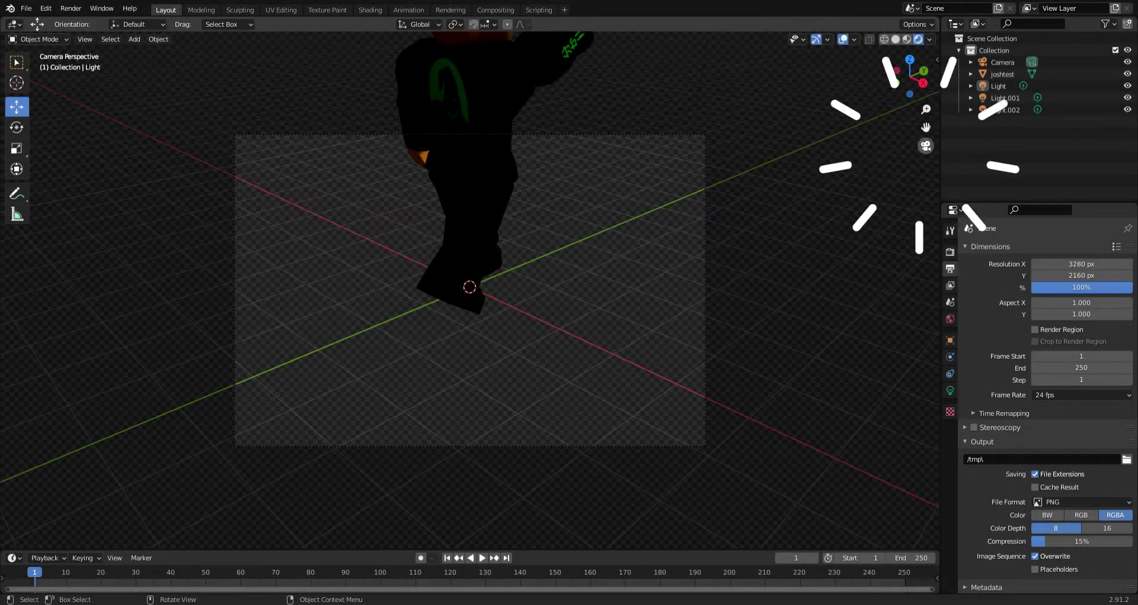
{"action": "left_click", "coordinate": [85, 39]}
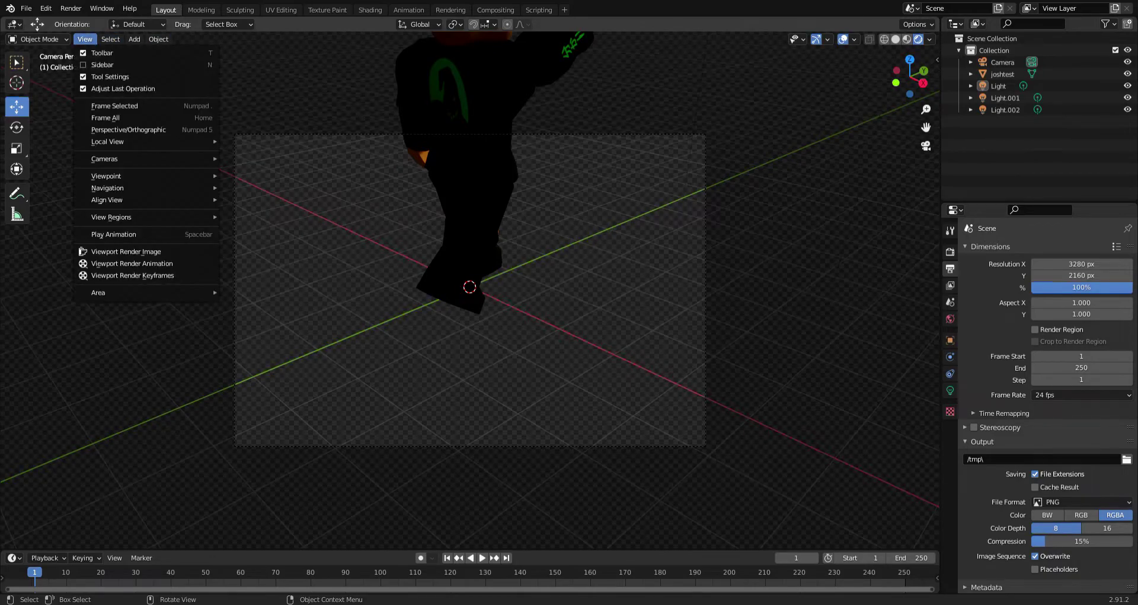
{"action": "mouse_move", "coordinate": [119, 188]}
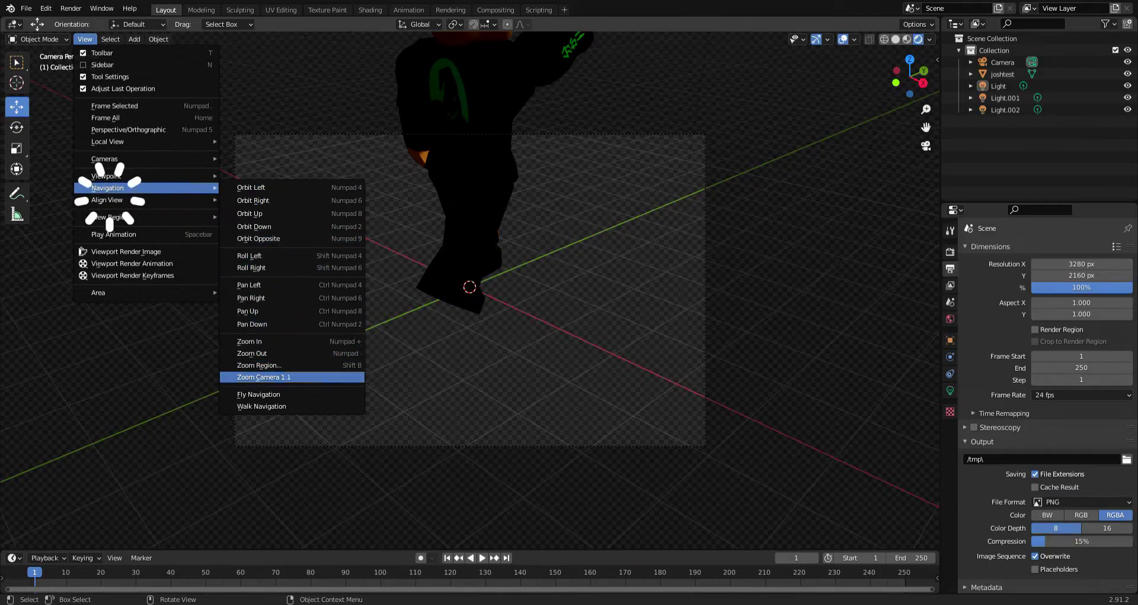
{"action": "left_click", "coordinate": [262, 406]}
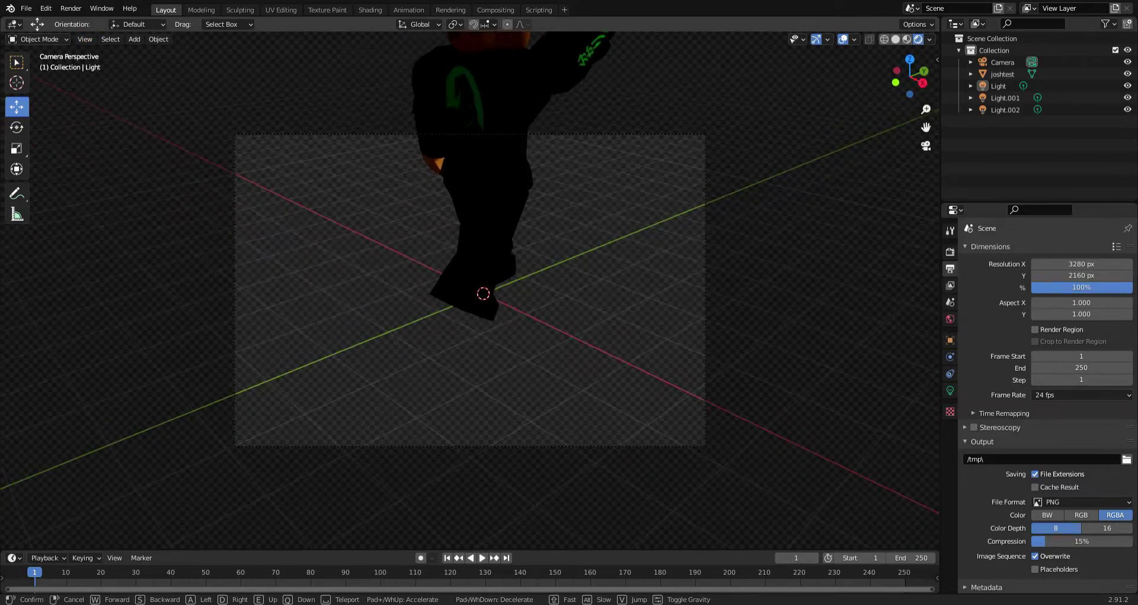
{"action": "key", "text": "d"}
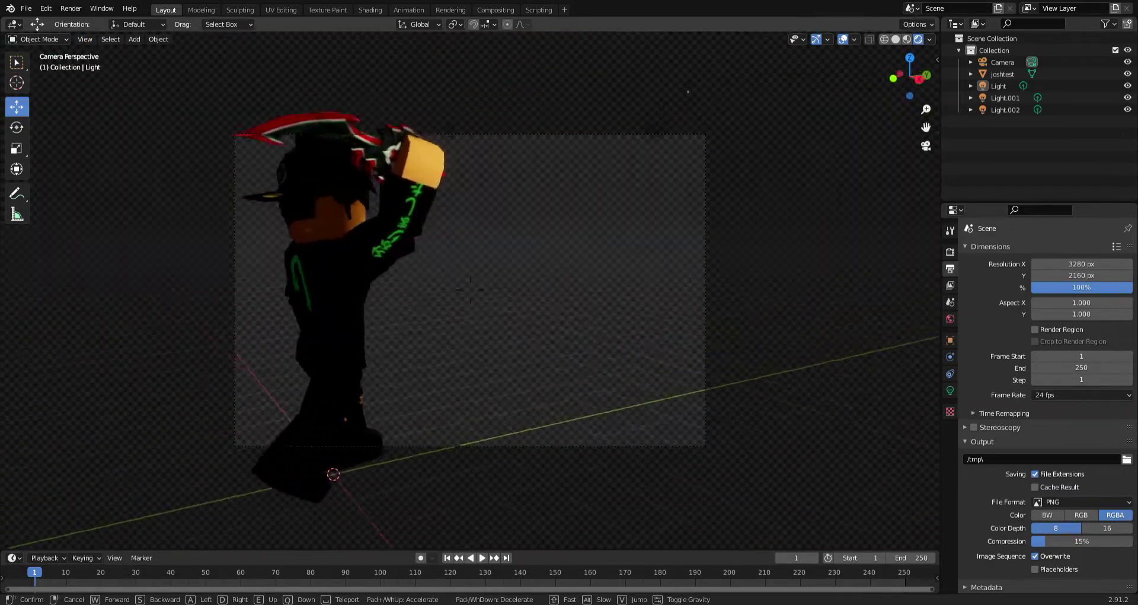
{"action": "key", "text": "s"}
{"action": "key", "text": "d"}
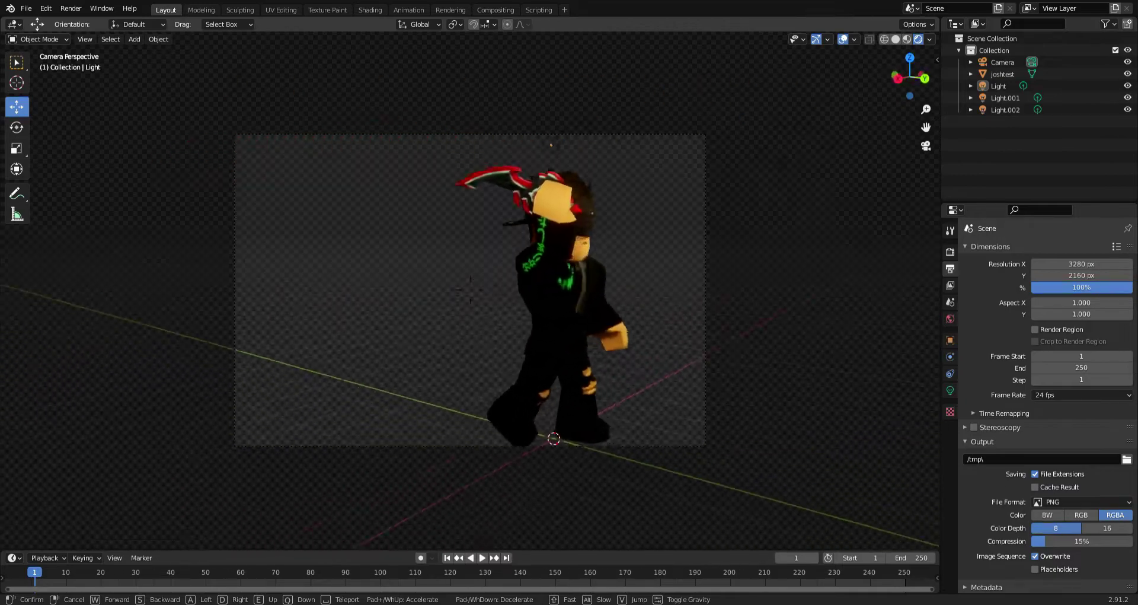
{"action": "key", "text": "s"}
{"action": "key", "text": "a"}
{"action": "key", "text": "w"}
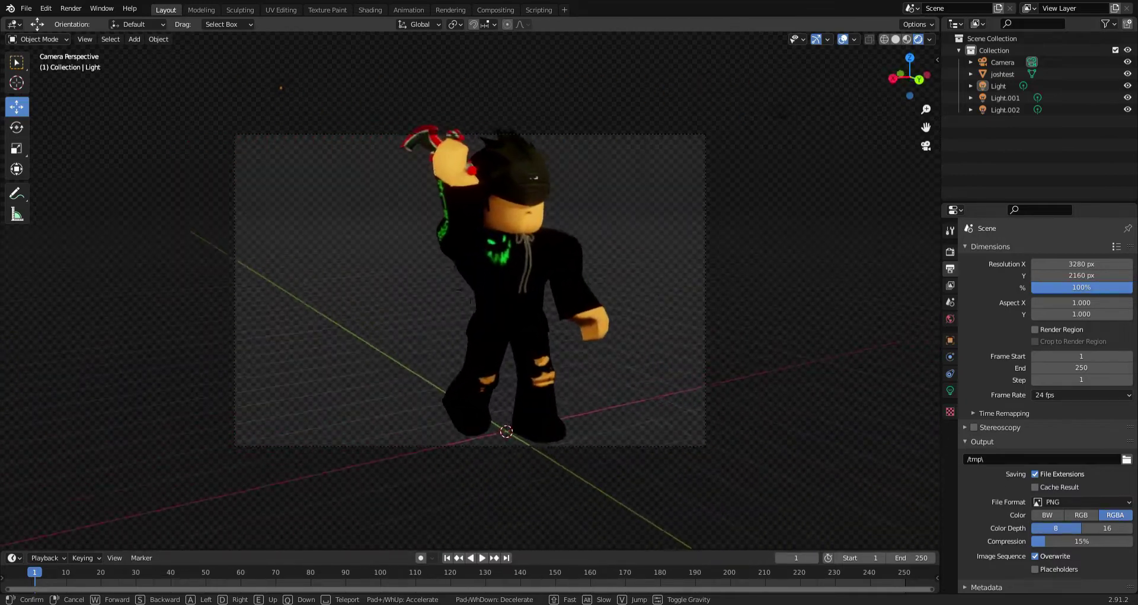
{"action": "key", "text": "s"}
{"action": "key", "text": "a"}
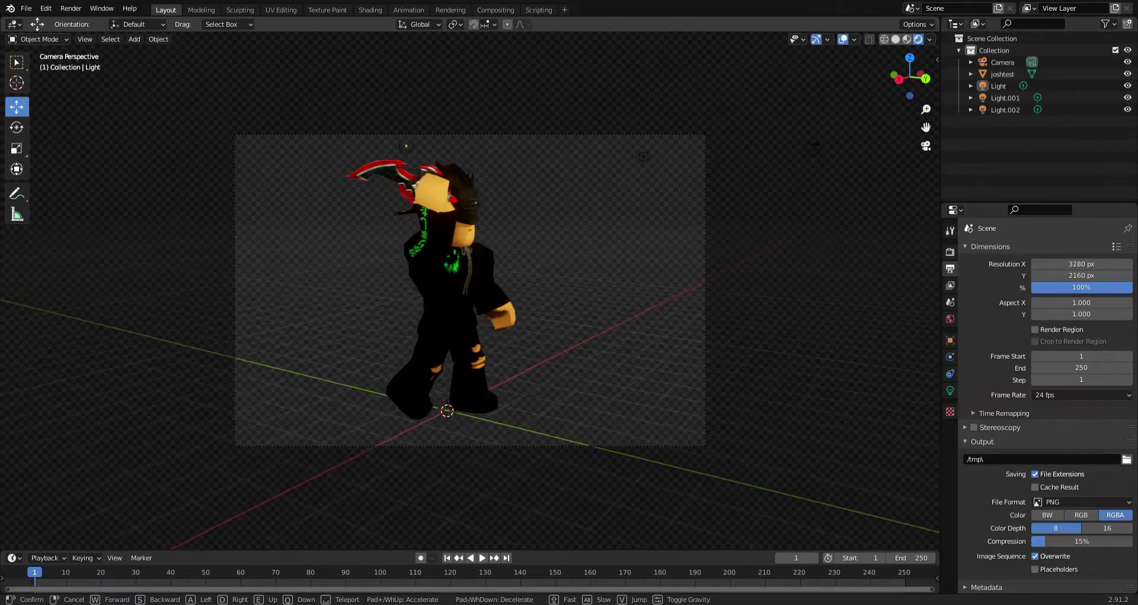
{"action": "key", "text": "d"}
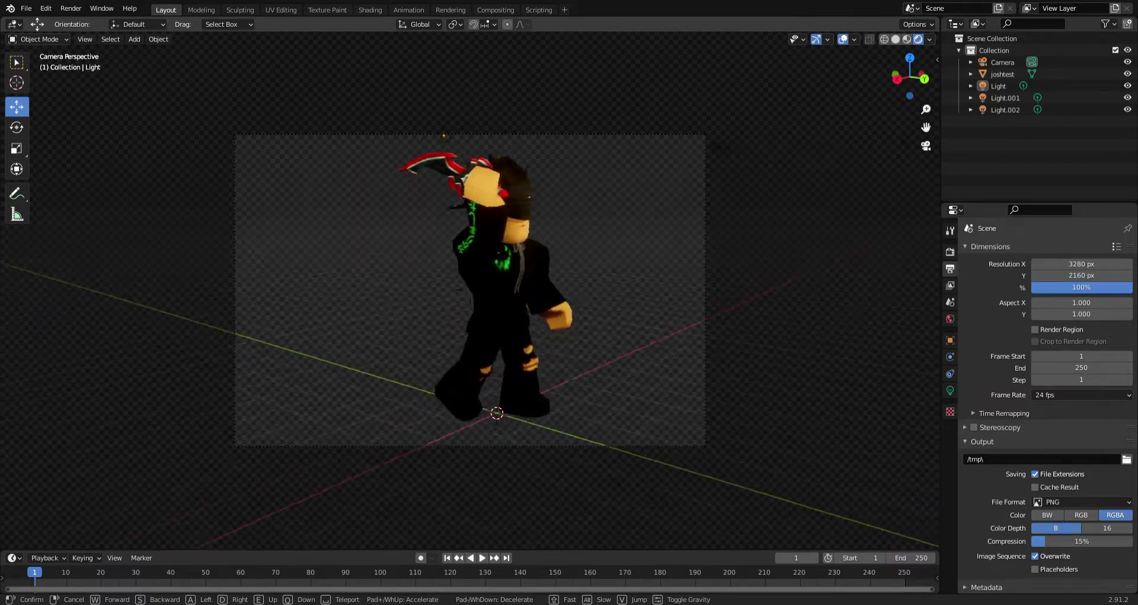
{"action": "key", "text": "a"}
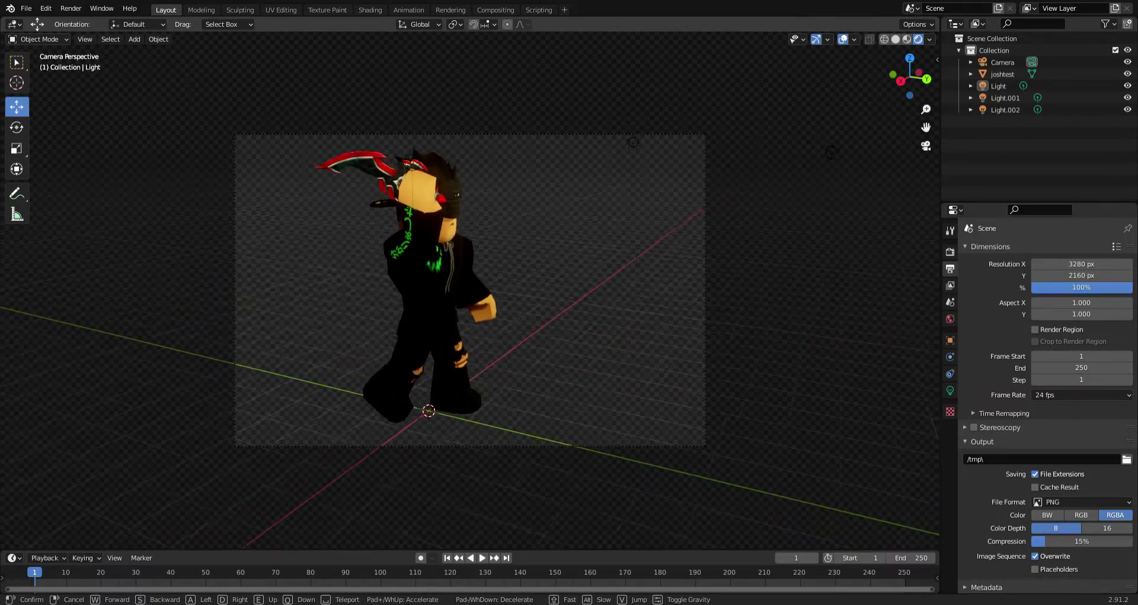
{"action": "left_click", "coordinate": [470, 290]}
Refine the camera position with Walk Navigation so the full character fits inside the camera frame, and compare the camera and user views
{"action": "left_click", "coordinate": [926, 146]}
{"action": "left_click", "coordinate": [926, 146]}
{"action": "left_click", "coordinate": [85, 39]}
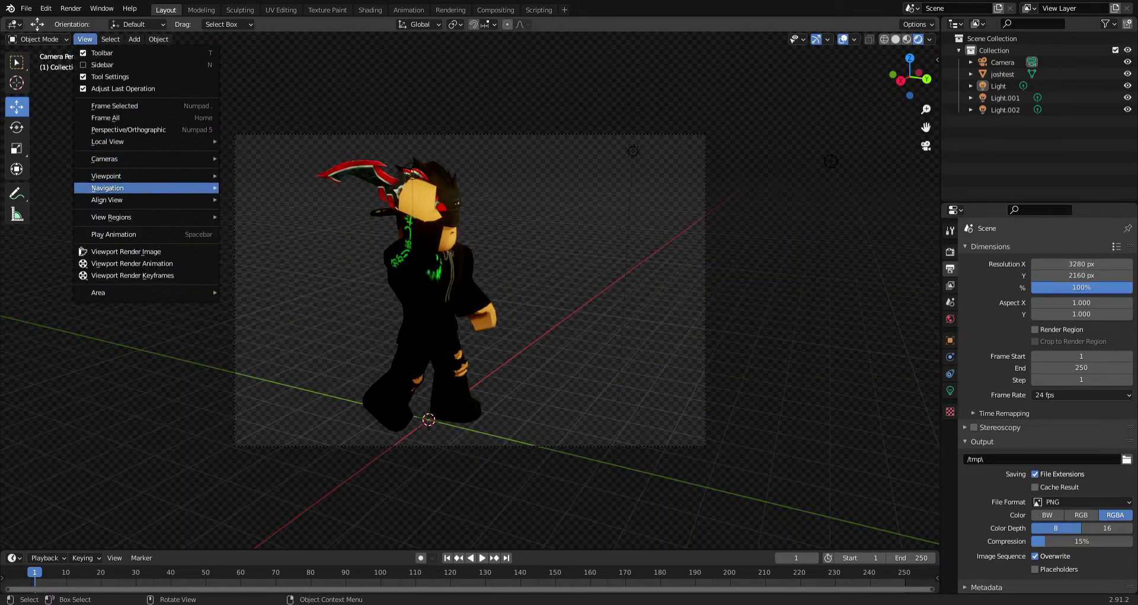
{"action": "mouse_move", "coordinate": [107, 188]}
{"action": "left_click", "coordinate": [249, 393]}
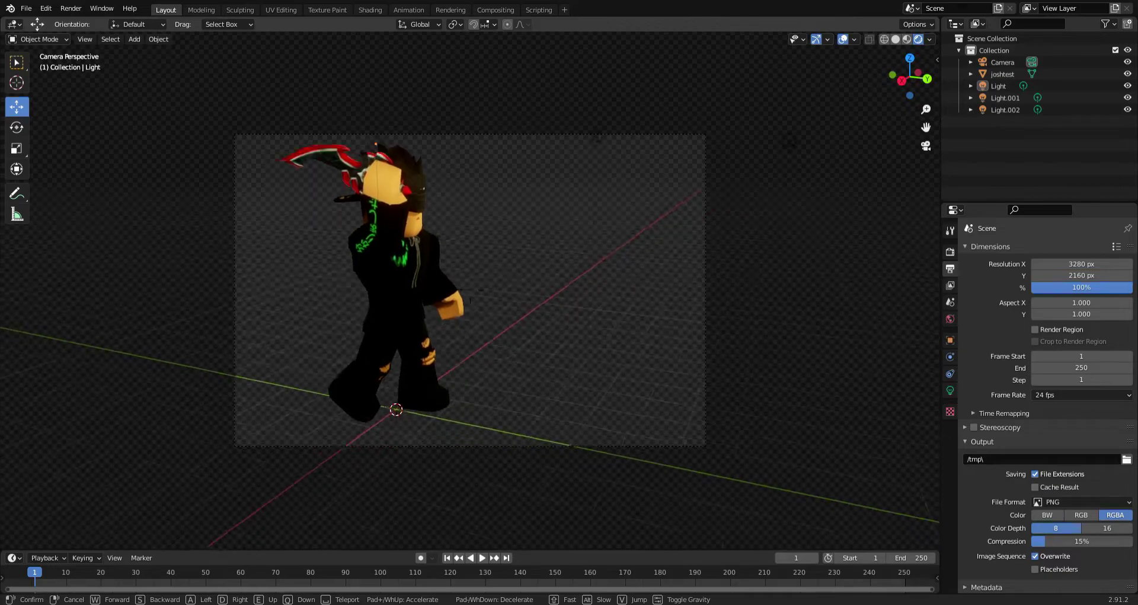
{"action": "key", "text": "q"}
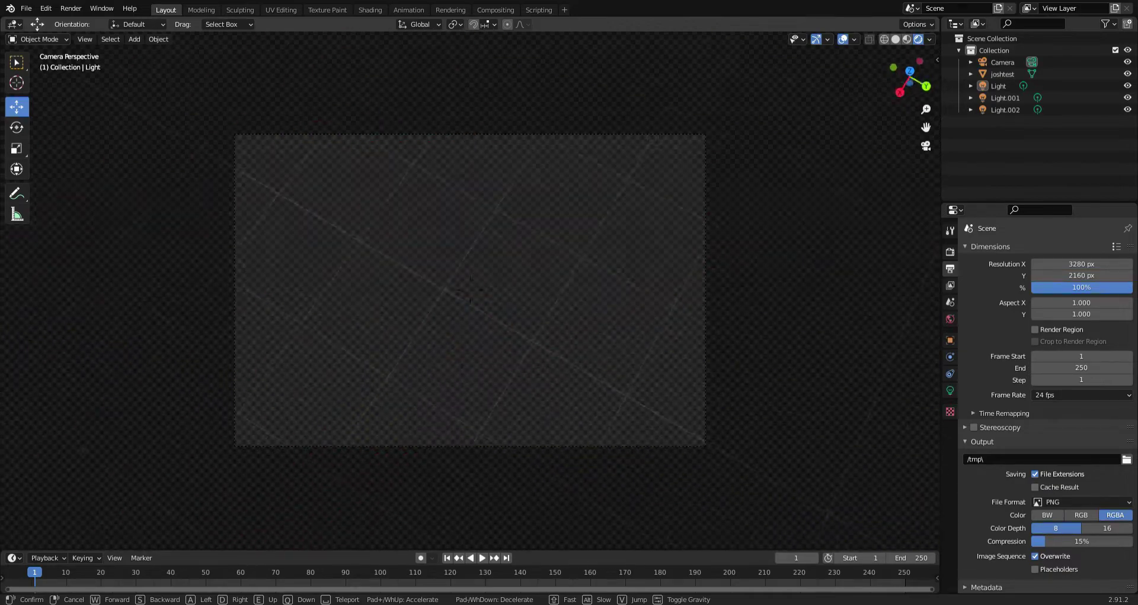
{"action": "key", "text": "q"}
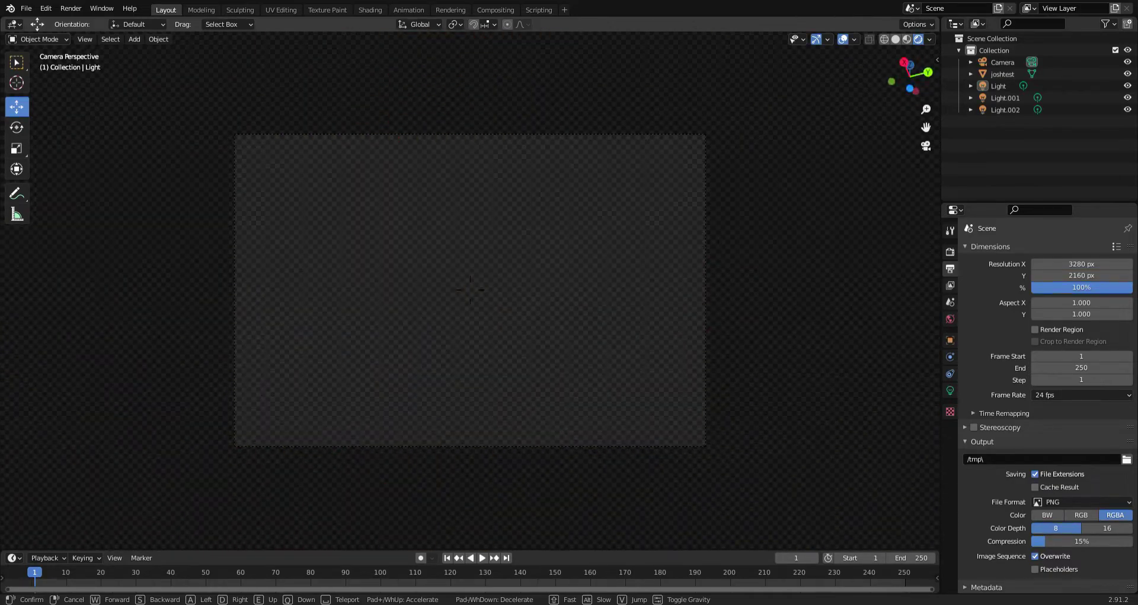
{"action": "key", "text": "w"}
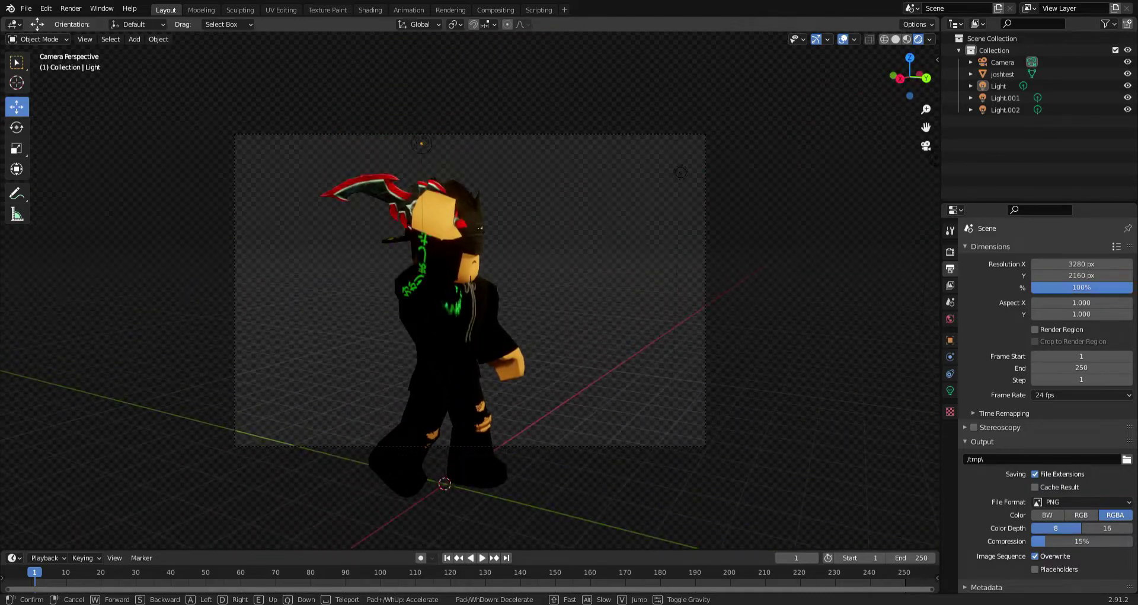
{"action": "key", "text": "q"}
{"action": "key", "text": "e"}
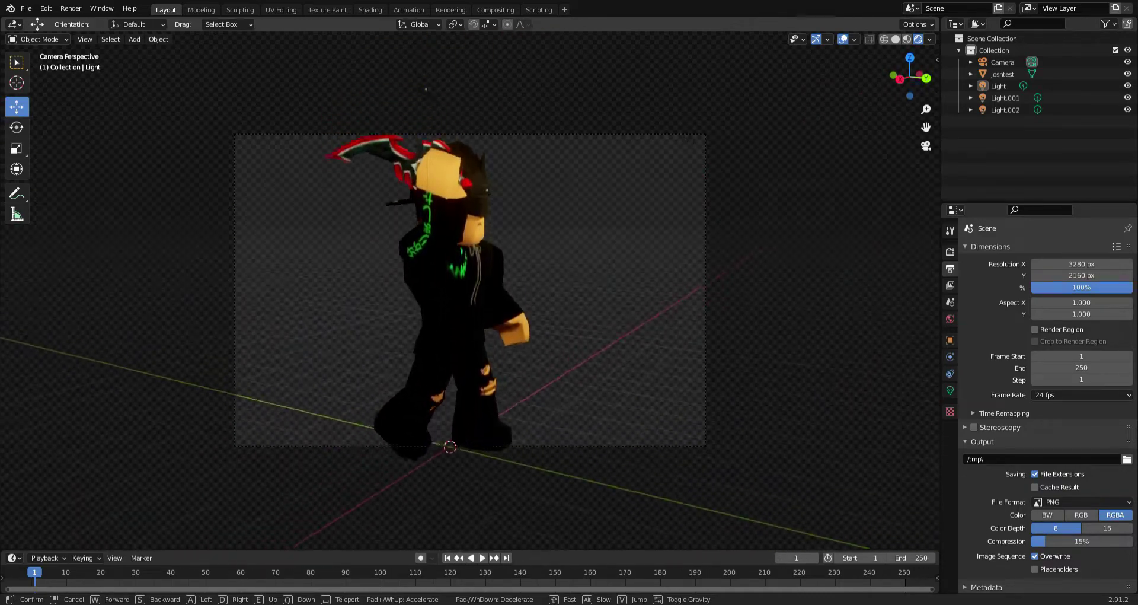
{"action": "key", "text": "q"}
{"action": "key", "text": "s"}
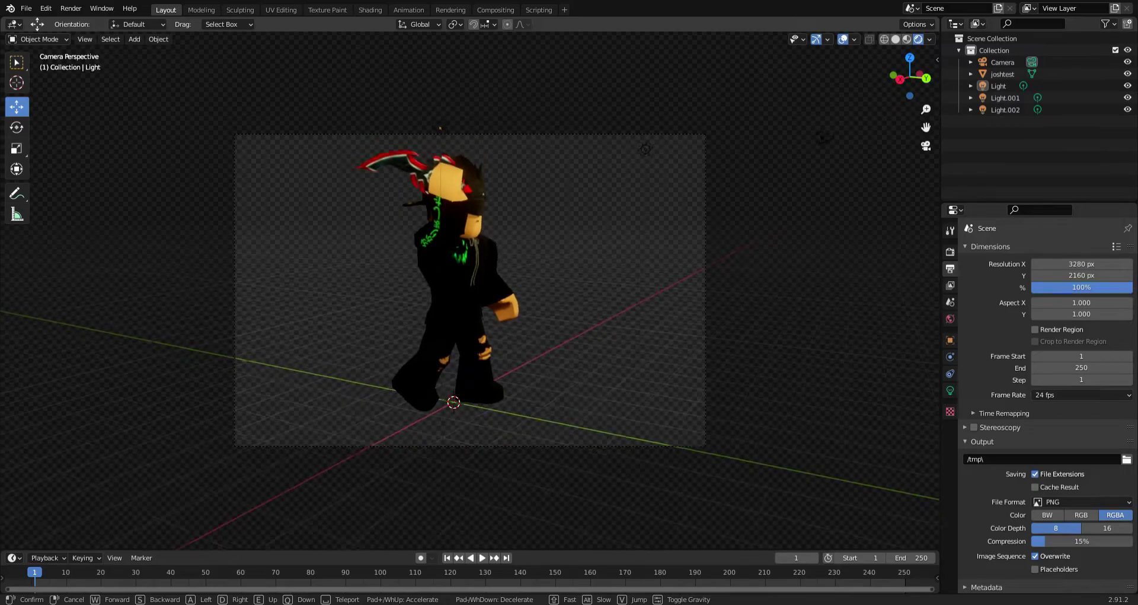
{"action": "key", "text": "w"}
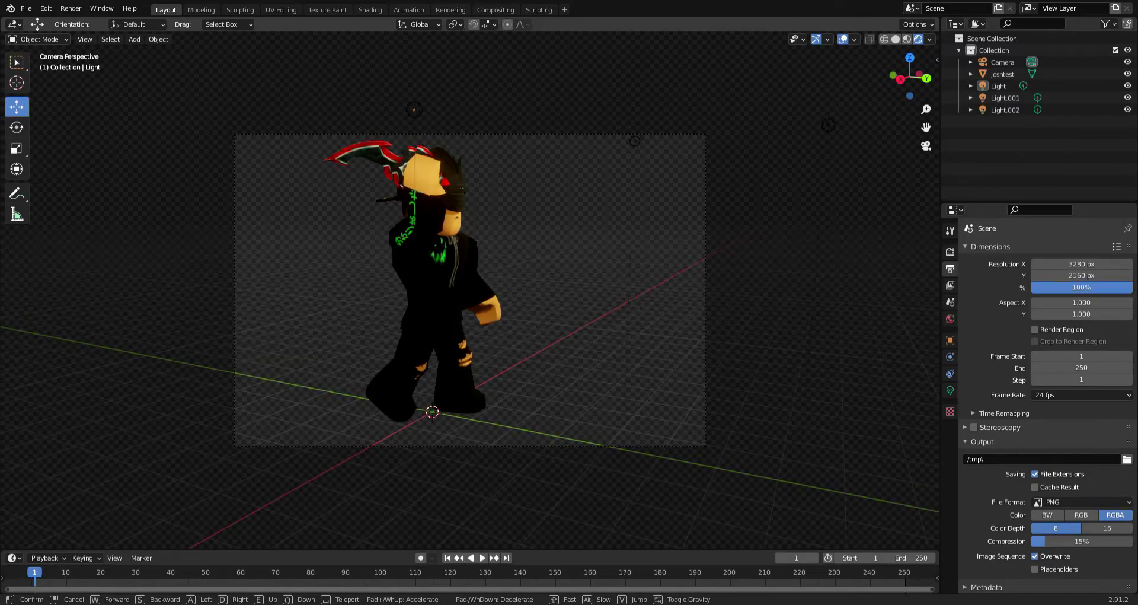
{"action": "key", "text": "Return"}
{"action": "left_click", "coordinate": [926, 146]}
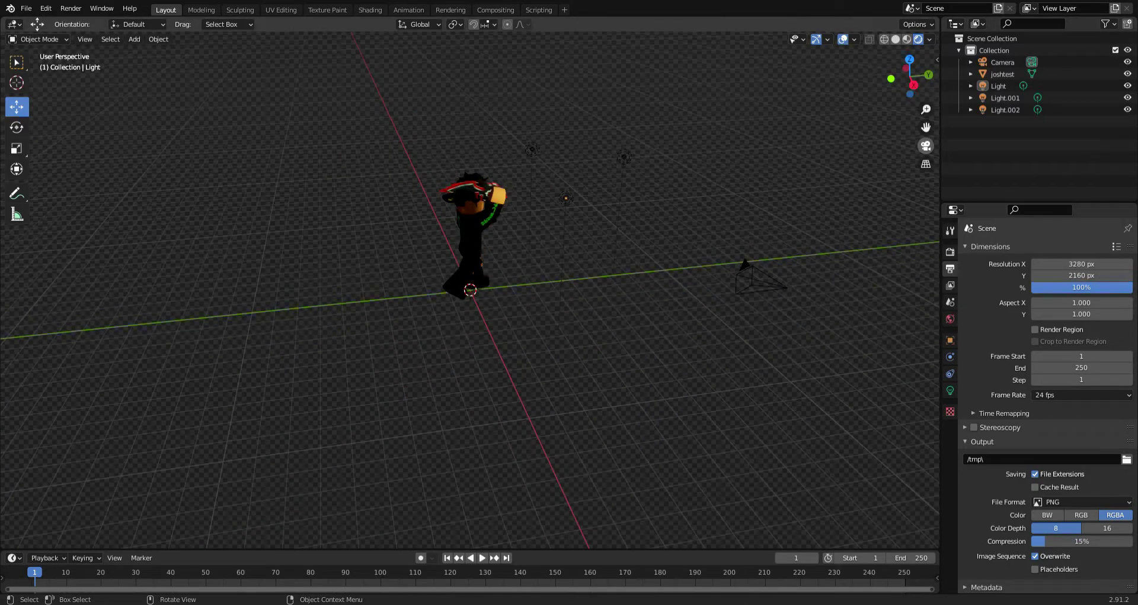
{"action": "key", "text": "KP_0"}
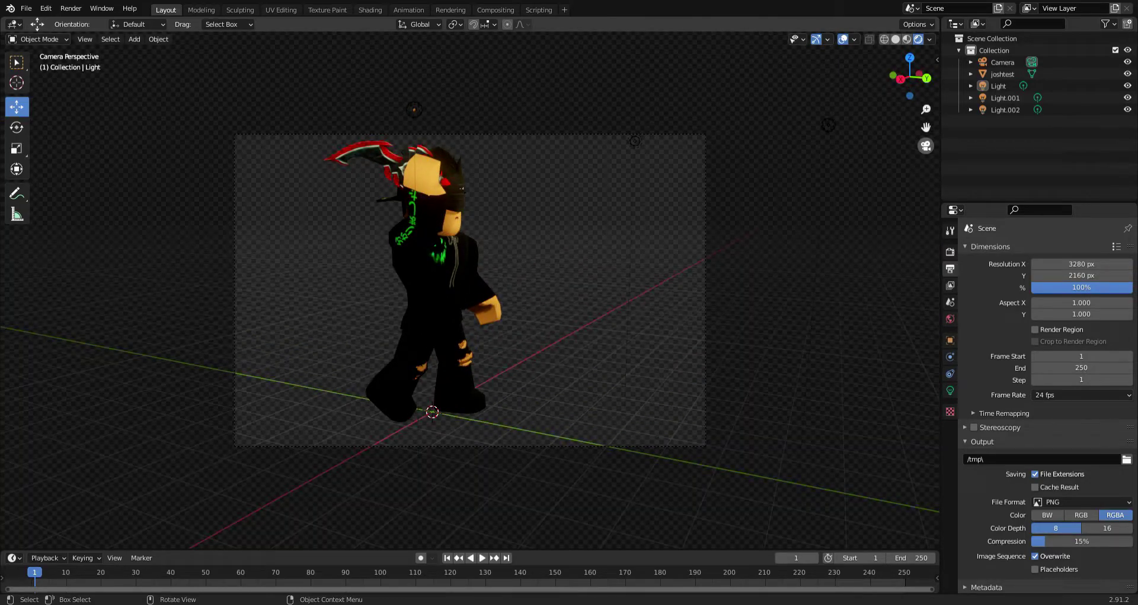
{"action": "key", "text": "KP_0"}
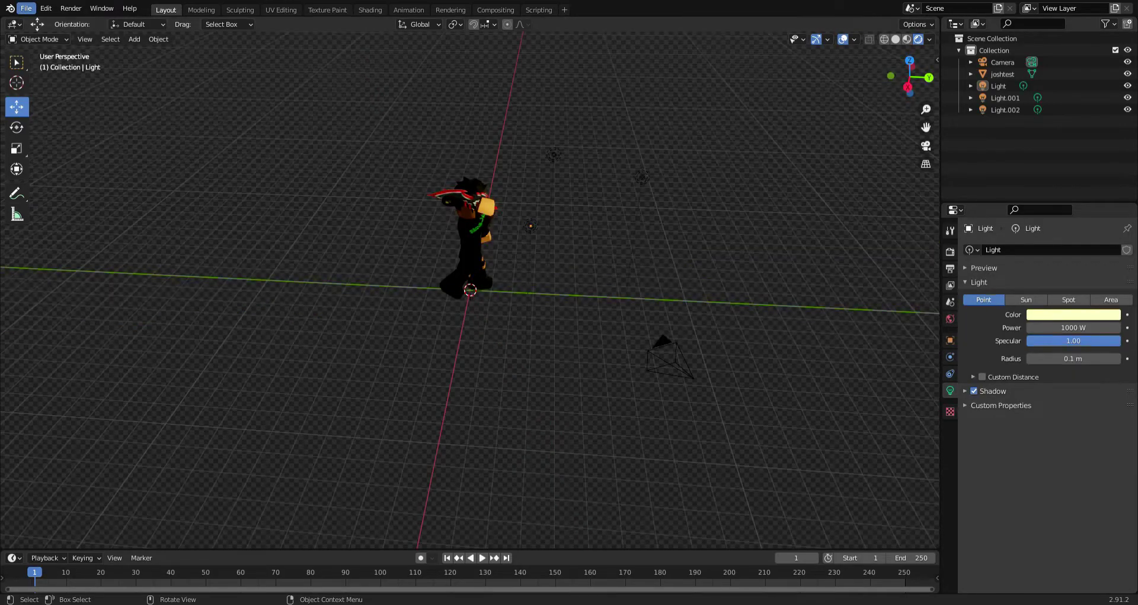
Render the camera view as a still image
{"action": "left_click", "coordinate": [71, 9]}
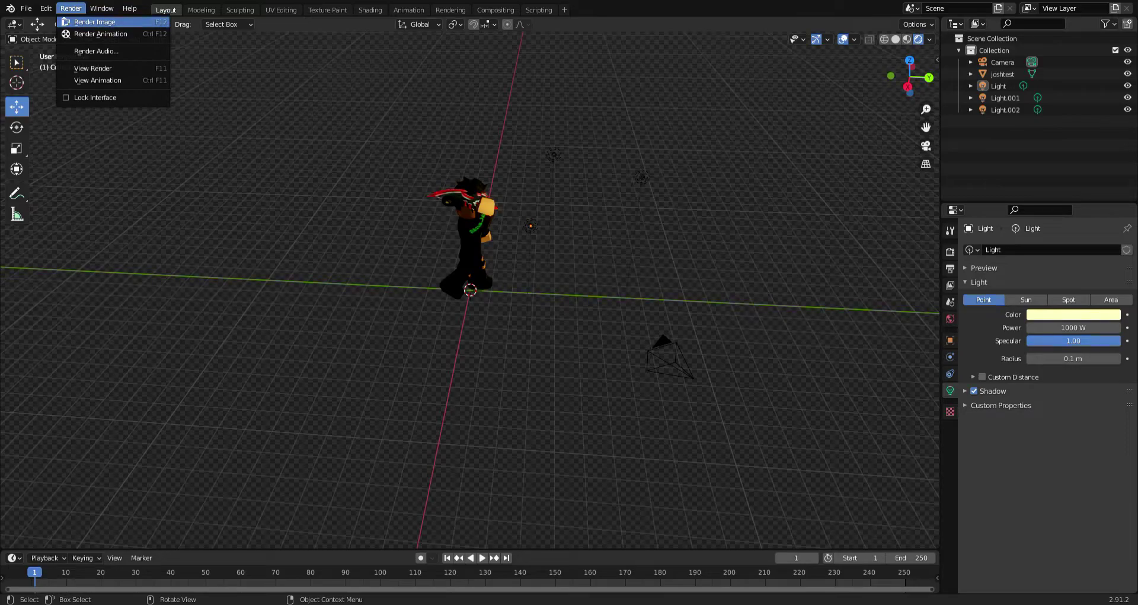
{"action": "left_click", "coordinate": [95, 22]}
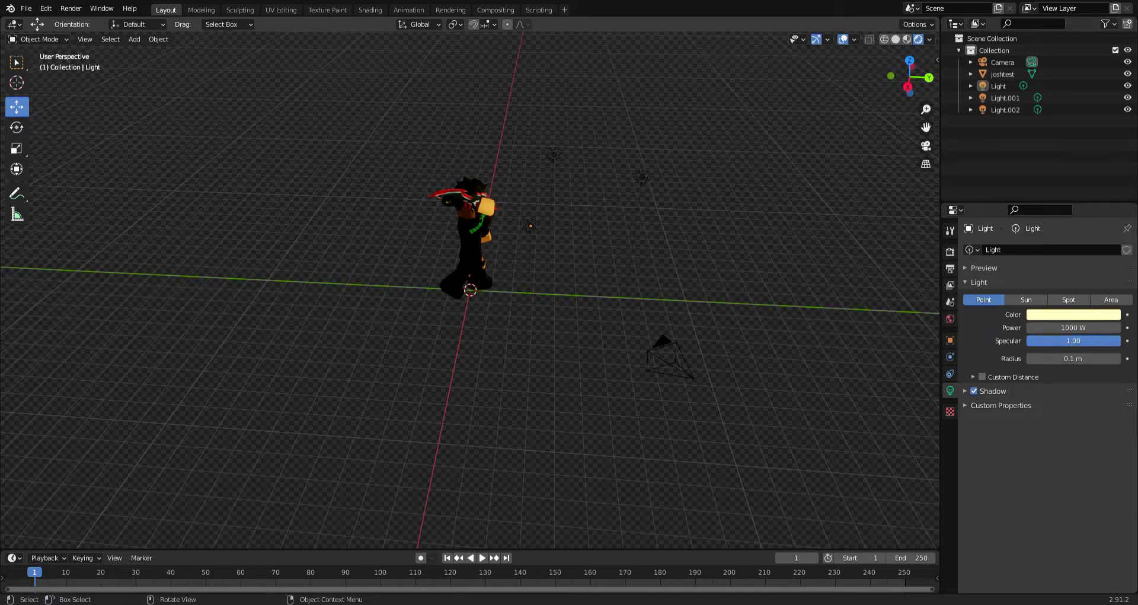
{"action": "middle_click_drag", "start_coordinate": [528, 291], "coordinate": [356, 290]}
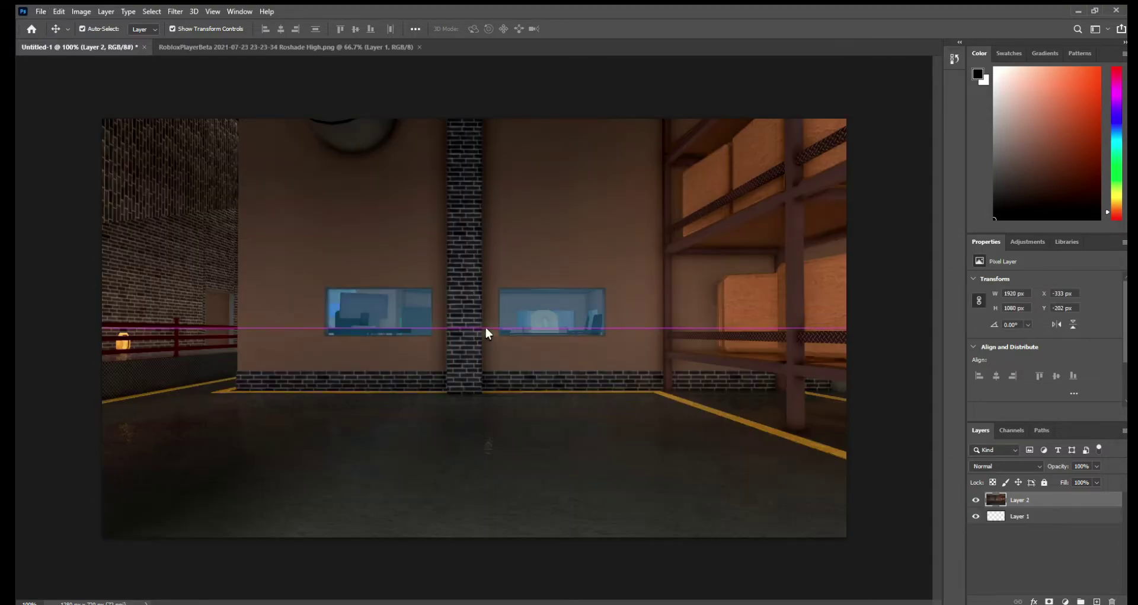
Switch to Photoshop and align the background screenshot layer on the Untitled-1 canvas at X -300 px, Y -180 px
{"action": "left_click_drag", "start_coordinate": [487, 330], "coordinate": [487, 333]}
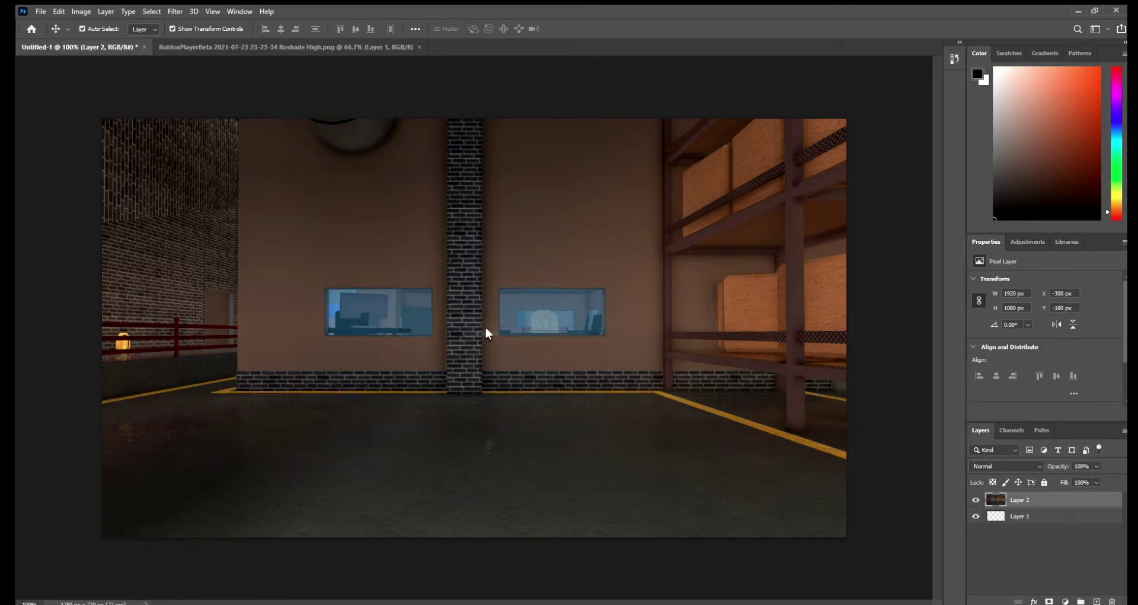
{"action": "key", "text": "j"}
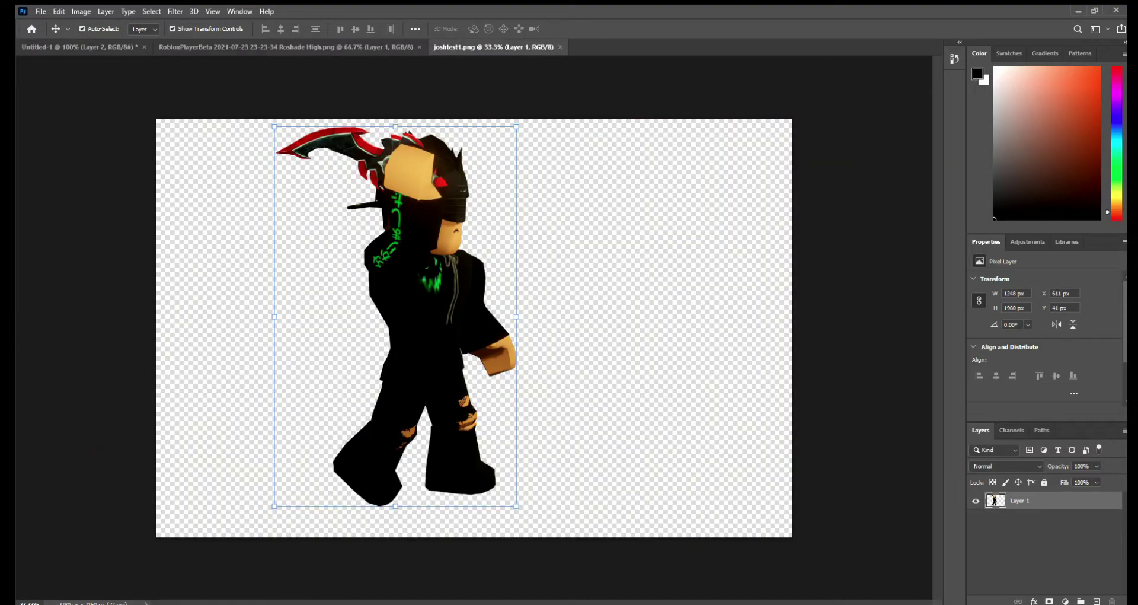
Scale the character in joshtest1.png down to about 604 × 948 px and move a copy of it into the Untitled-1 document
{"action": "left_click_drag", "start_coordinate": [275, 126], "coordinate": [399, 322]}
{"action": "key", "text": "Return"}
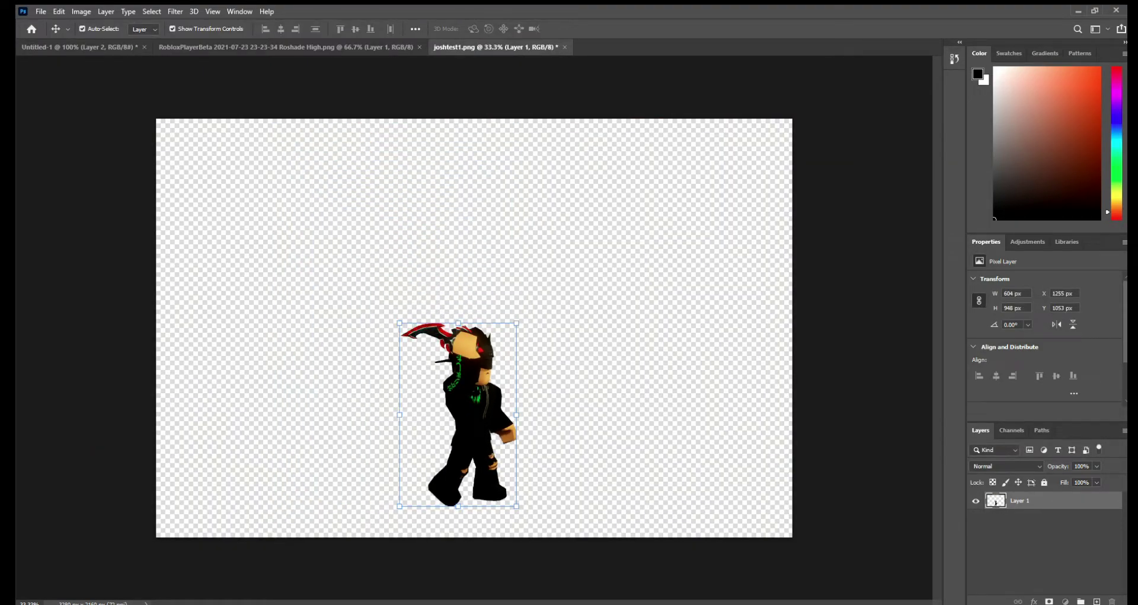
{"action": "left_click_drag", "start_coordinate": [475, 409], "coordinate": [501, 285]}
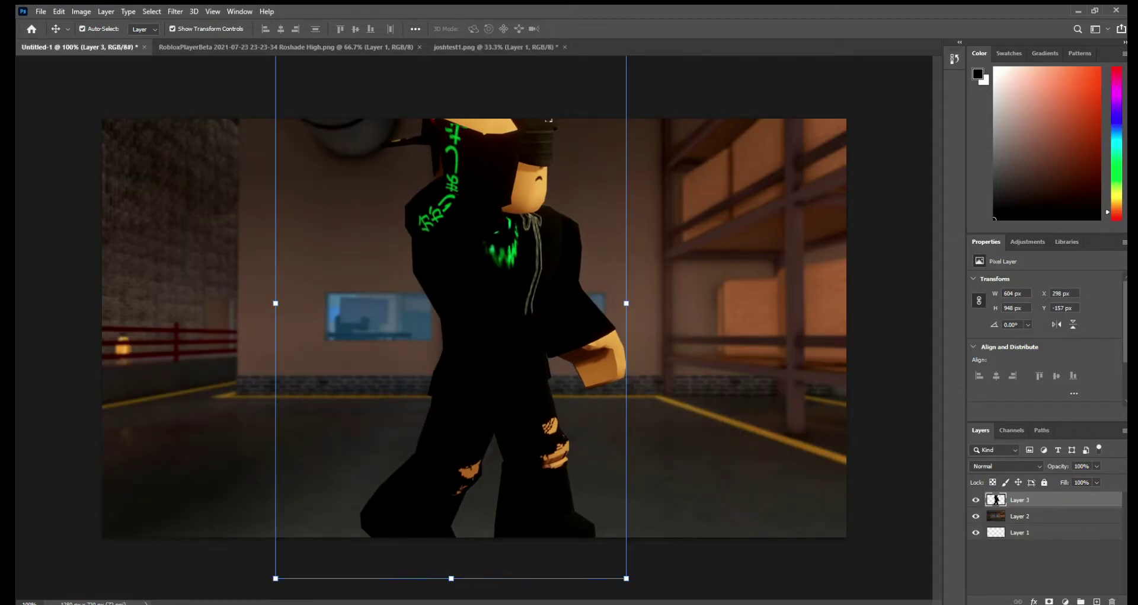
Scale the character layer down to 71.60% and place it against the canvas's left edge
{"action": "left_click_drag", "start_coordinate": [276, 578], "coordinate": [327, 498]}
{"action": "left_click_drag", "start_coordinate": [427, 356], "coordinate": [330, 434]}
{"action": "left_click_drag", "start_coordinate": [230, 576], "coordinate": [280, 500]}
{"action": "left_click_drag", "start_coordinate": [367, 392], "coordinate": [190, 421]}
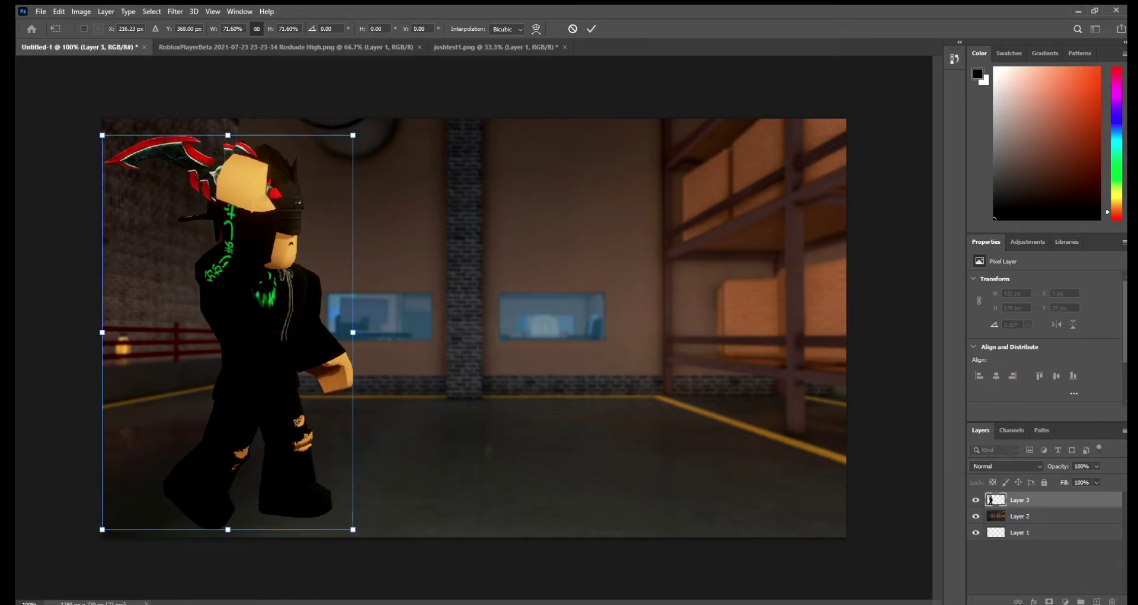
Enlarge the character layer to about 460 × 722 px so it spans the canvas height, and commit the transform
{"action": "left_click_drag", "start_coordinate": [353, 135], "coordinate": [362, 119]}
{"action": "left_click", "coordinate": [592, 28]}
{"action": "left_click", "coordinate": [570, 89]}
{"action": "left_click", "coordinate": [267, 308]}
{"action": "left_click_drag", "start_coordinate": [363, 529], "coordinate": [370, 539]}
{"action": "left_click", "coordinate": [592, 29]}
{"action": "left_click", "coordinate": [569, 89]}
{"action": "left_click", "coordinate": [267, 332]}
Apply a Drop Shadow layer style to the character layer and deselect the layer
{"action": "key", "text": "space"}
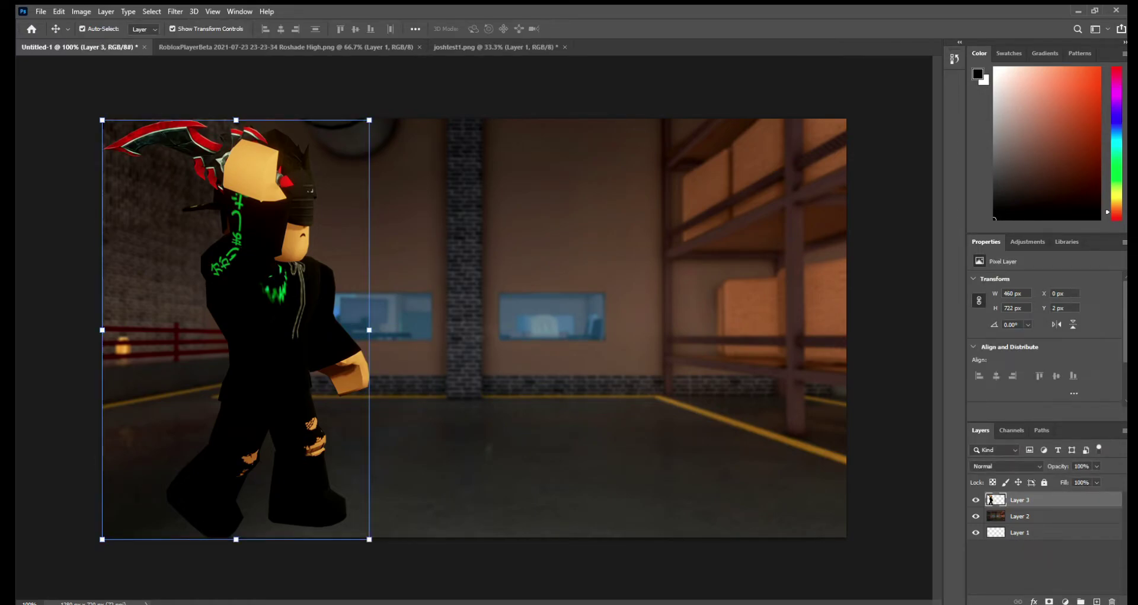
{"action": "key", "text": "space"}
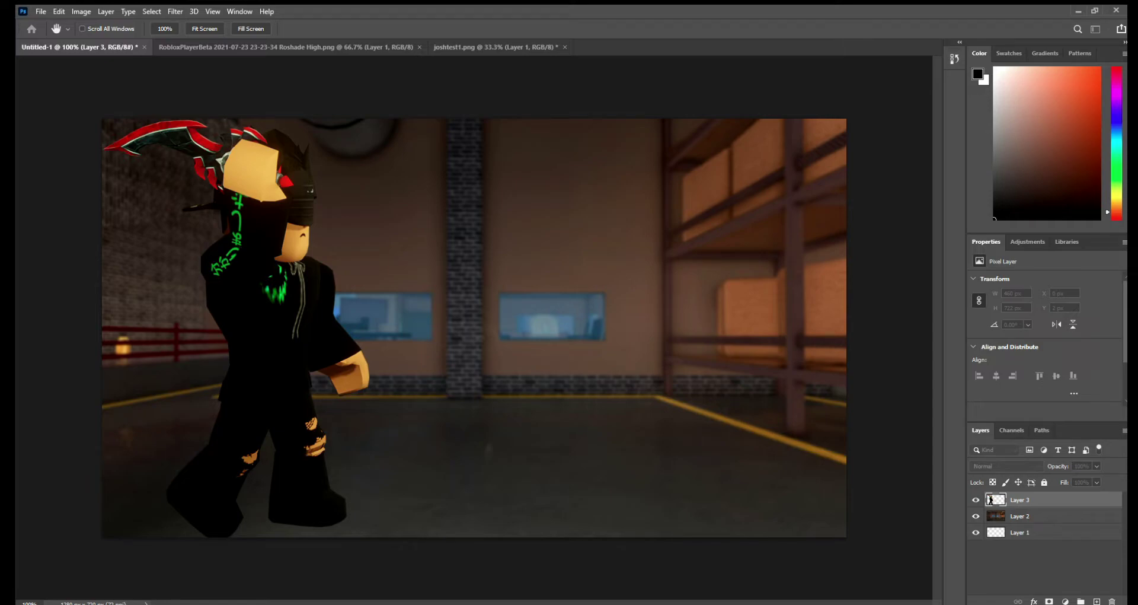
{"action": "key", "text": "space"}
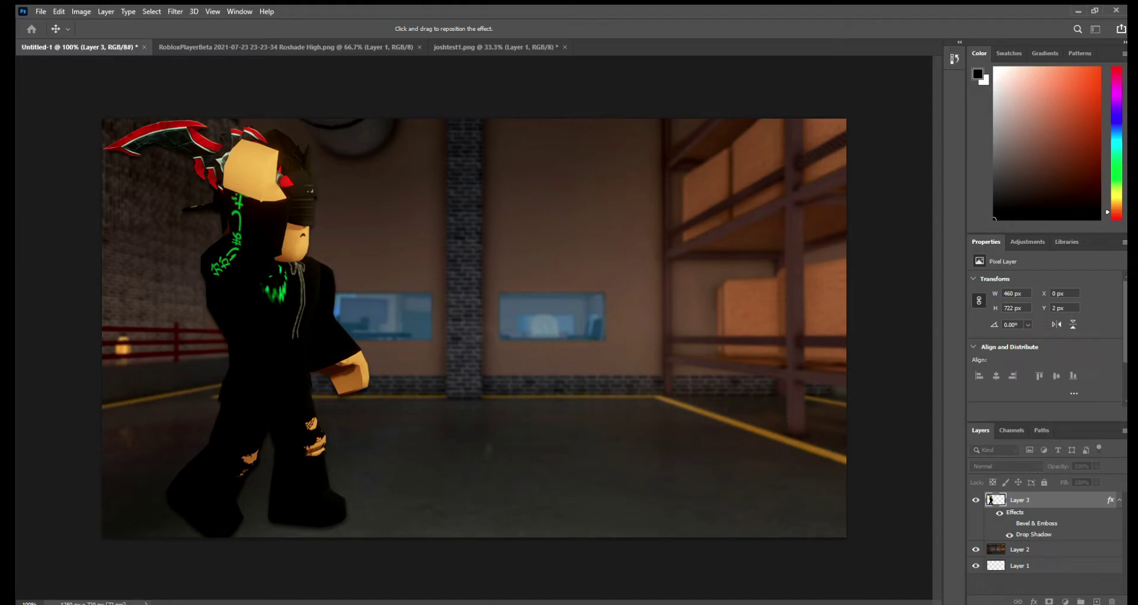
{"action": "key", "text": "Return"}
{"action": "left_click", "coordinate": [889, 332]}
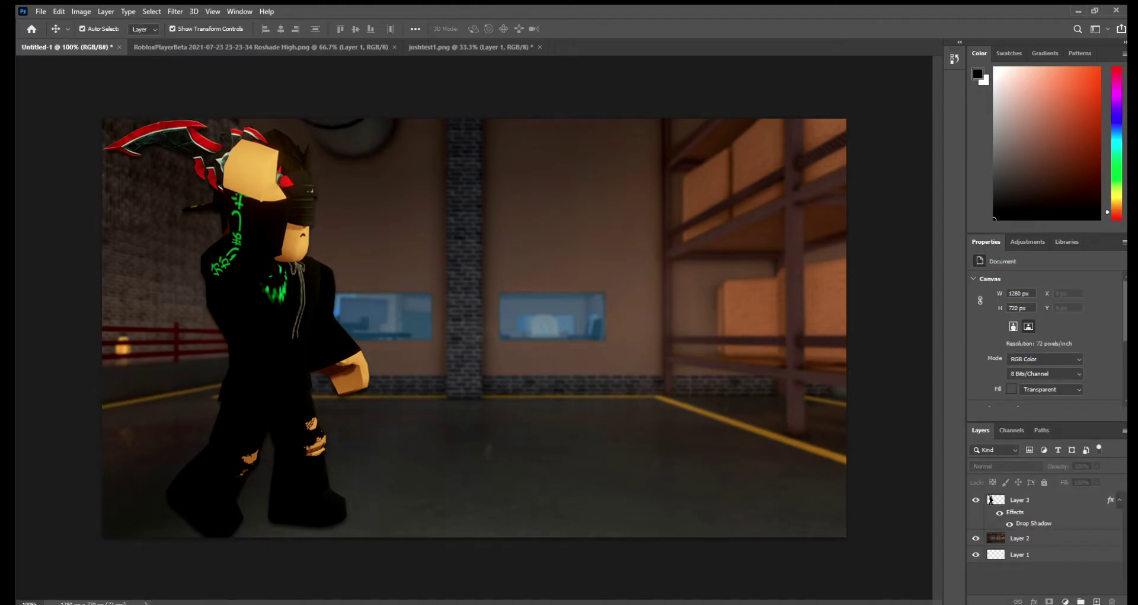
Add the title text "HOW TO RENDER YOUR ROBLOX AVATAR 2022!" in white 33.39 pt American Captain near the canvas's upper edge
{"action": "key", "text": "t"}
{"action": "left_click", "coordinate": [521, 145]}
{"action": "type", "text": "HOW TO RE"}
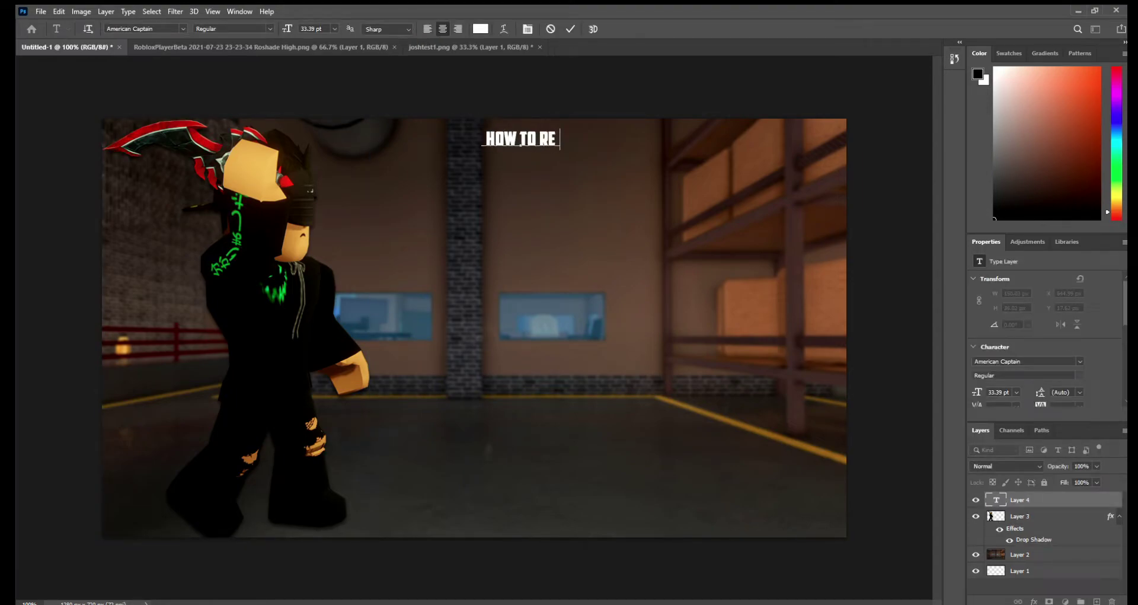
{"action": "type", "text": "NDER YOUR ROBLOX AVATAR"}
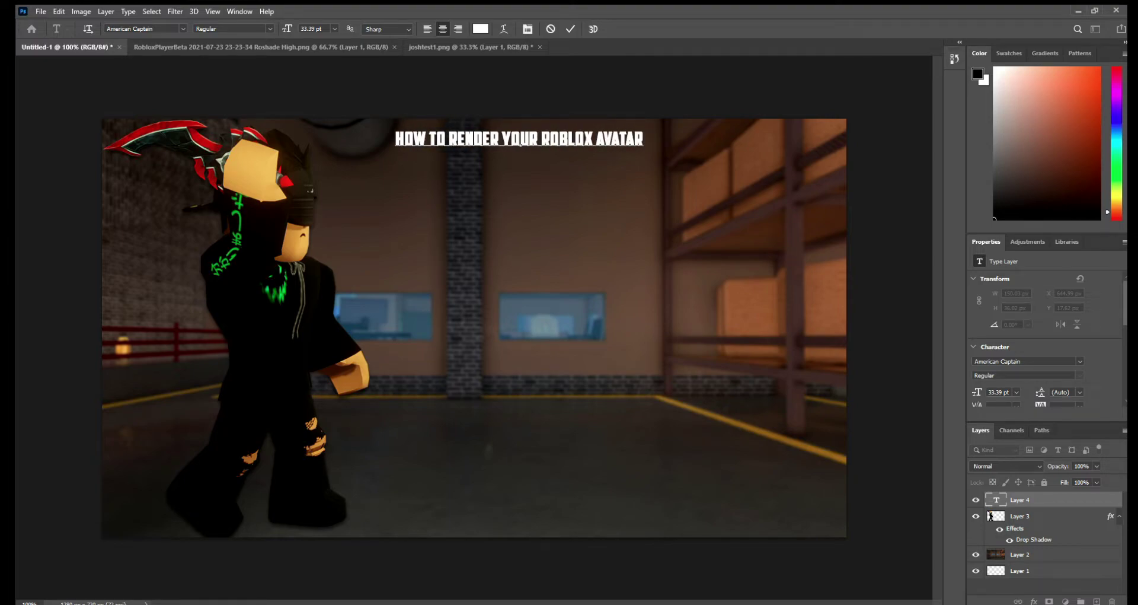
{"action": "type", "text": " 2022!"}
Enlarge the full title text and reposition it along the upper part of the canvas, then commit the transform
{"action": "key", "text": "ctrl+t"}
{"action": "left_click_drag", "start_coordinate": [664, 150], "coordinate": [846, 163]}
{"action": "left_click_drag", "start_coordinate": [818, 147], "coordinate": [607, 157]}
{"action": "key", "text": "Return"}
Cut the rest of the title text so that this line reads only "HOW TO RENDER"
{"action": "double_click", "coordinate": [814, 155]}
{"action": "key", "text": "ctrl+shift+Left"}
{"action": "key", "text": "ctrl+x"}
{"action": "key", "text": "ctrl+Return"}
Enlarge the HOW TO RENDER text to about 124 pt and place it at the upper edge, beside the character
{"action": "key", "text": "ctrl+t"}
{"action": "left_click_drag", "start_coordinate": [604, 157], "coordinate": [534, 184]}
{"action": "left_click_drag", "start_coordinate": [622, 200], "coordinate": [845, 242]}
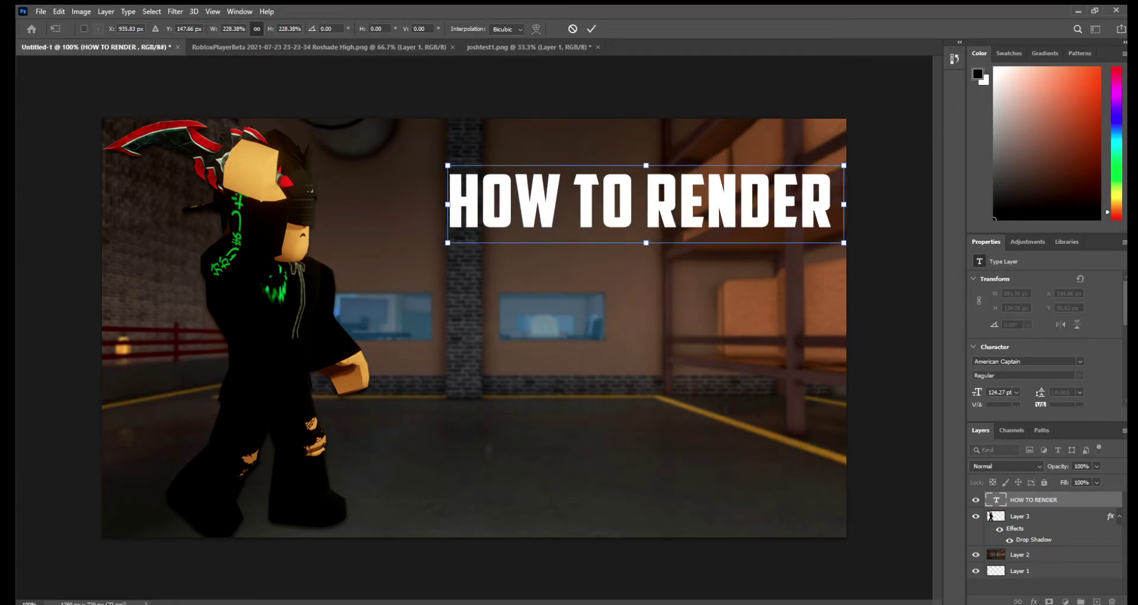
{"action": "left_click_drag", "start_coordinate": [741, 211], "coordinate": [737, 165]}
{"action": "key", "text": "Return"}
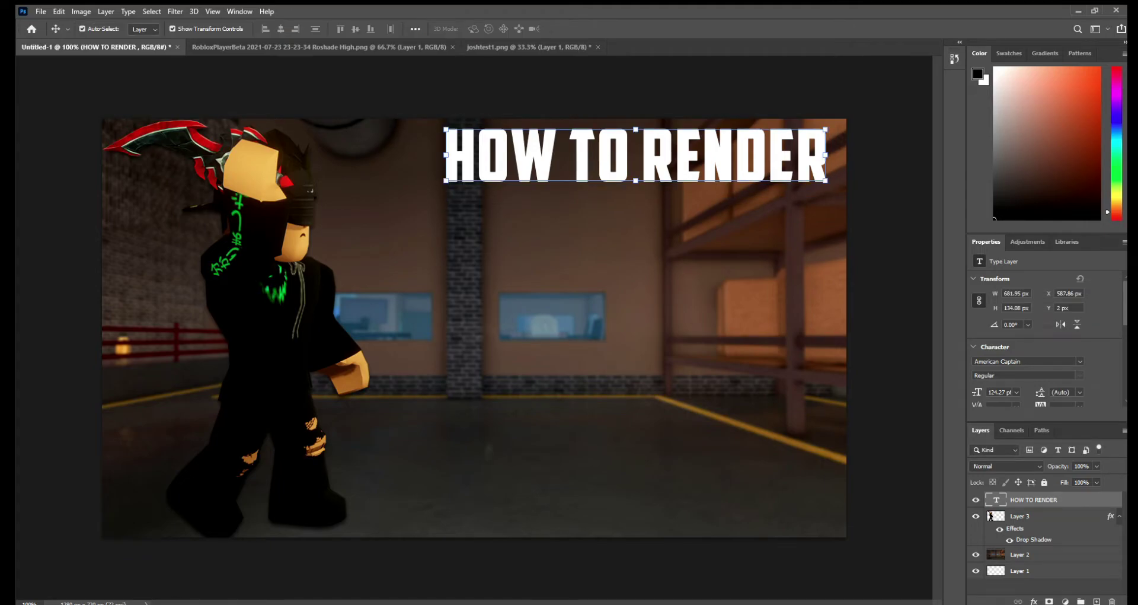
Duplicate the HOW TO RENDER text, reword the copy as "YOUR ROBLOX" and place it directly below the first line
{"action": "key", "text": "ctrl+v"}
{"action": "left_click_drag", "start_coordinate": [475, 328], "coordinate": [633, 246]}
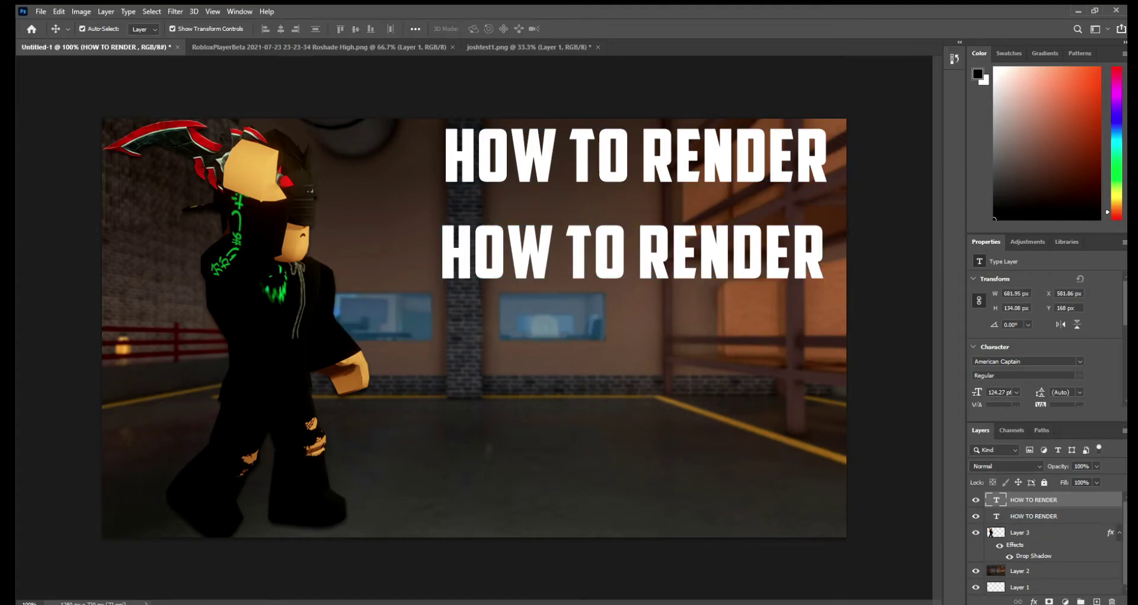
{"action": "double_click", "coordinate": [633, 246]}
{"action": "key", "text": "BackSpace"}
{"action": "type", "text": "YOUR ROBLOX AVA"}
{"action": "key", "text": "BackSpace"}
{"action": "key", "text": "BackSpace"}
{"action": "key", "text": "BackSpace"}
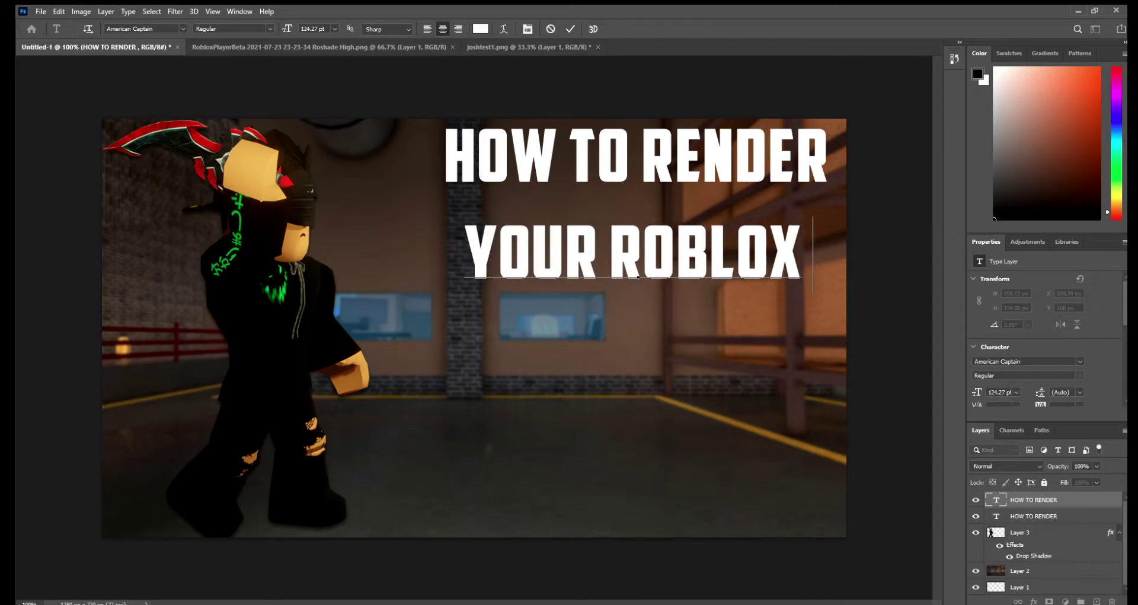
{"action": "key", "text": "ctrl+Return"}
{"action": "left_click_drag", "start_coordinate": [632, 249], "coordinate": [661, 214]}
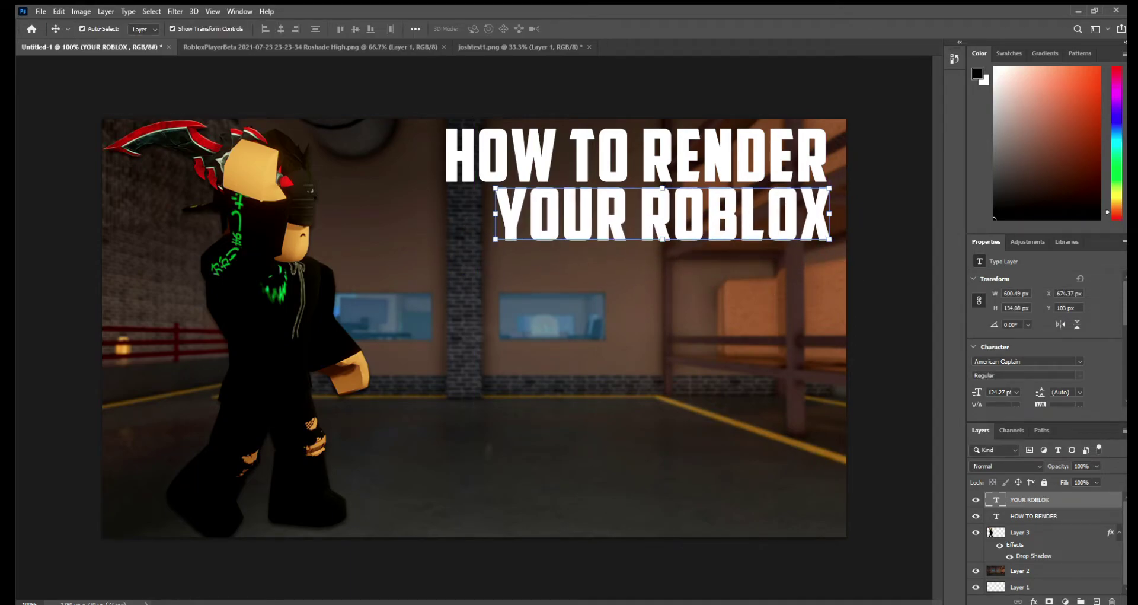
Duplicate the YOUR ROBLOX text layer and reword the copy as "AVATAR IN 2022!"
{"action": "key", "text": "ctrl+c"}
{"action": "key", "text": "ctrl+v"}
{"action": "left_click_drag", "start_coordinate": [425, 324], "coordinate": [551, 325]}
{"action": "double_click", "coordinate": [552, 324]}
{"action": "type", "text": "AVAT"}
{"action": "key", "text": "BackSpace"}
{"action": "type", "text": "TAR"}
{"action": "type", "text": "2!"}
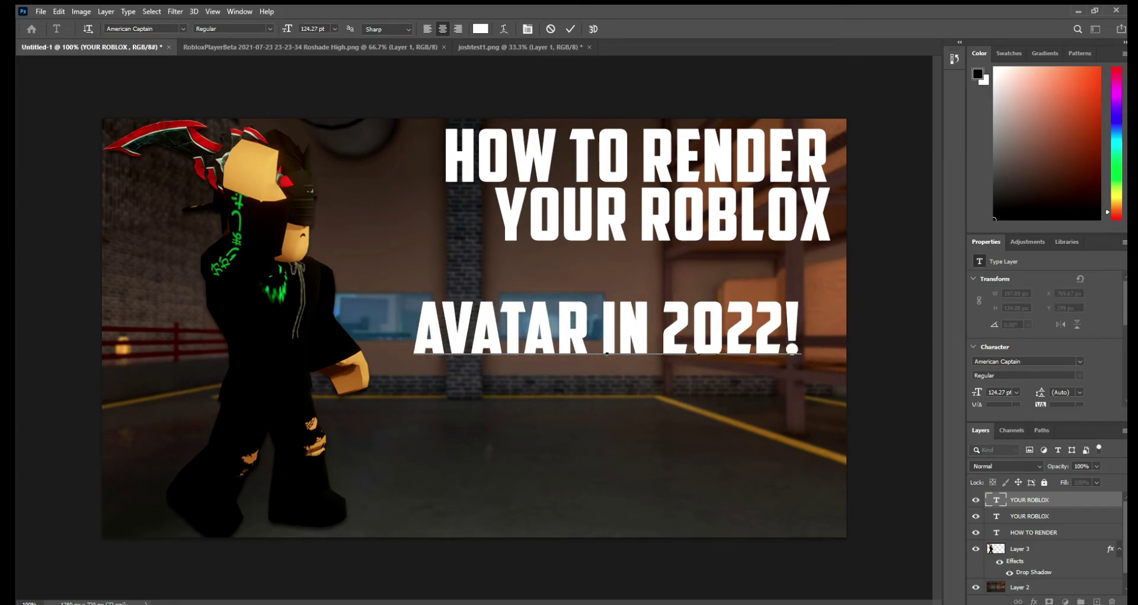
{"action": "key", "text": "ctrl+Return"}
Spread out the title by moving AVATAR IN 2022! lower on the canvas and YOUR ROBLOX midway between the other two lines
{"action": "key", "text": "v"}
{"action": "left_click_drag", "start_coordinate": [606, 328], "coordinate": [641, 386]}
{"action": "left_click_drag", "start_coordinate": [658, 214], "coordinate": [652, 262]}
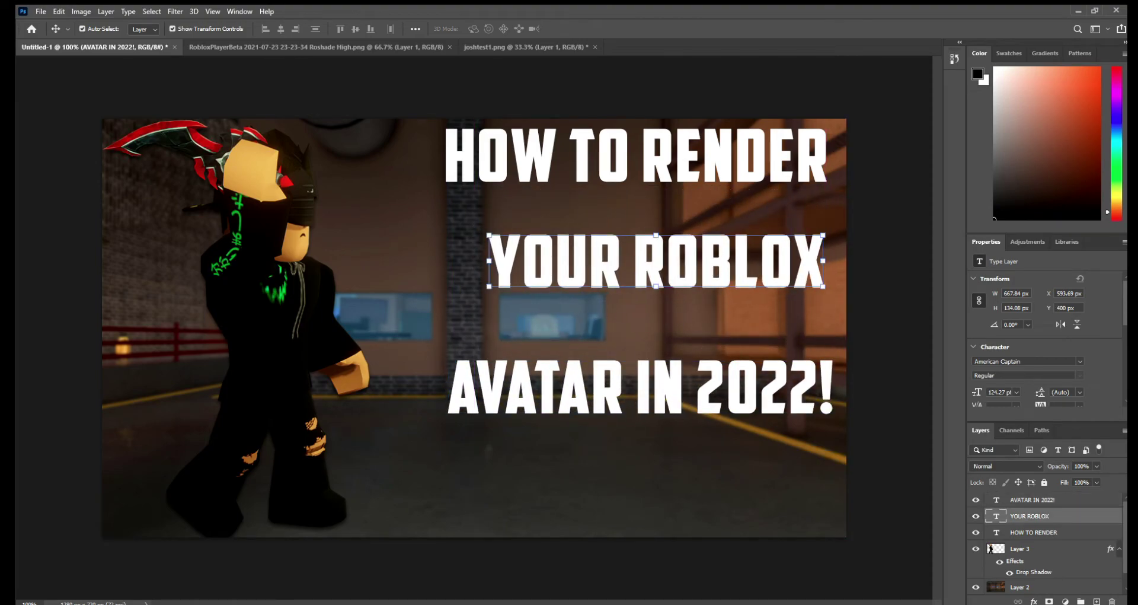
{"action": "left_click", "coordinate": [641, 387]}
Apply a magenta-to-light-blue Gradient Overlay and a Drop Shadow to the HOW TO RENDER text layer
{"action": "left_click", "coordinate": [651, 155]}
{"action": "key", "text": "space"}
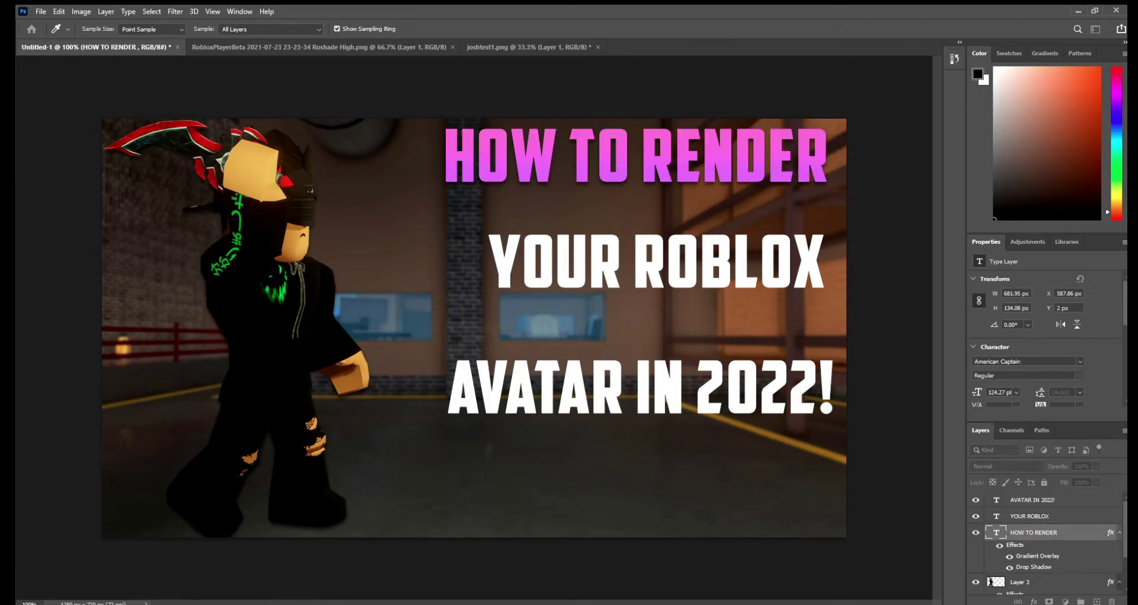
{"action": "key", "text": "Return"}
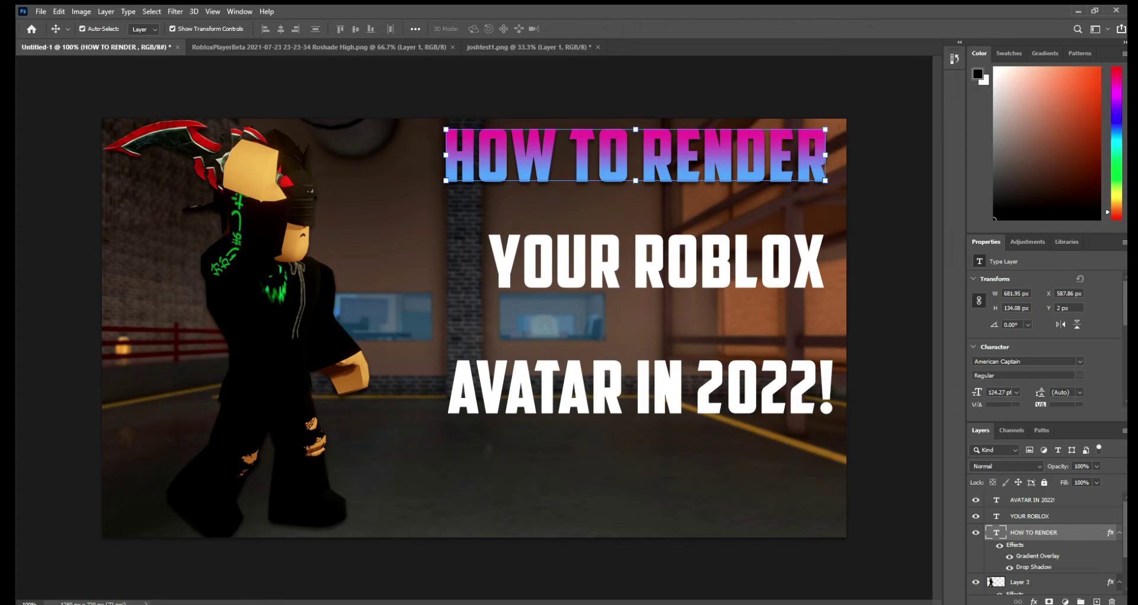
Copy the HOW TO RENDER layer style onto the YOUR ROBLOX and AVATAR IN 2022! layers, then deselect all layers
{"action": "right_click", "coordinate": [1030, 516]}
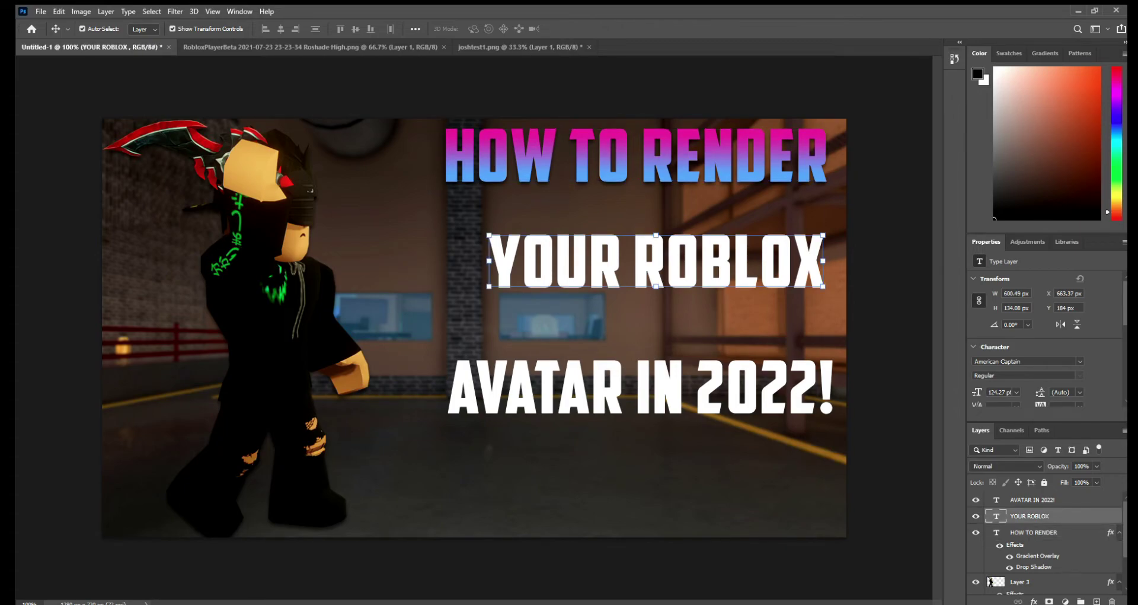
{"action": "right_click", "coordinate": [1032, 499]}
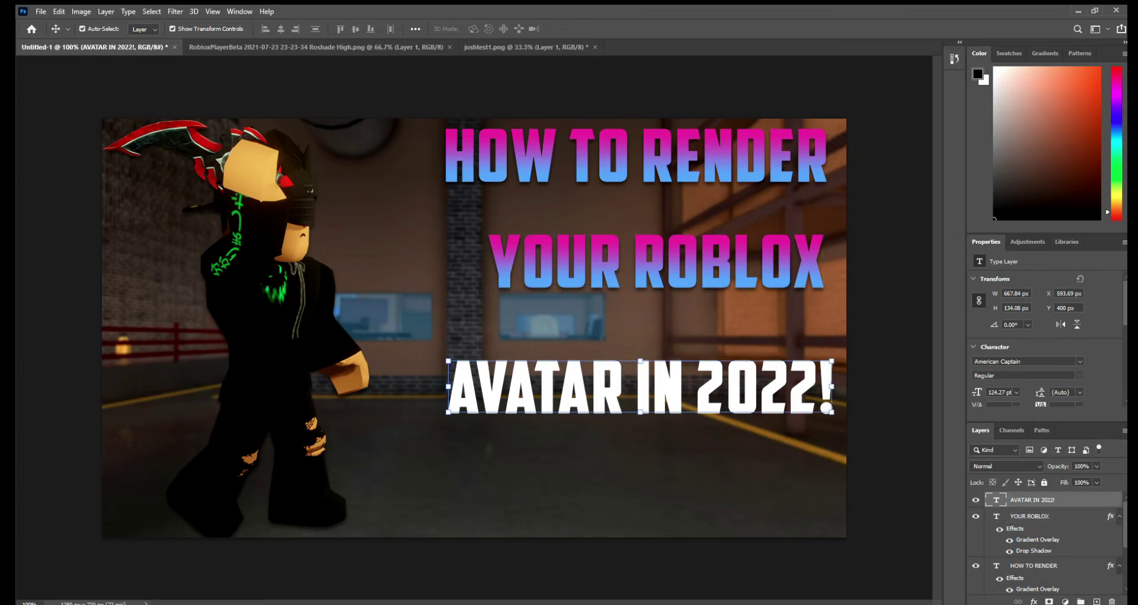
{"action": "left_click", "coordinate": [972, 427]}
{"action": "left_click", "coordinate": [889, 438]}
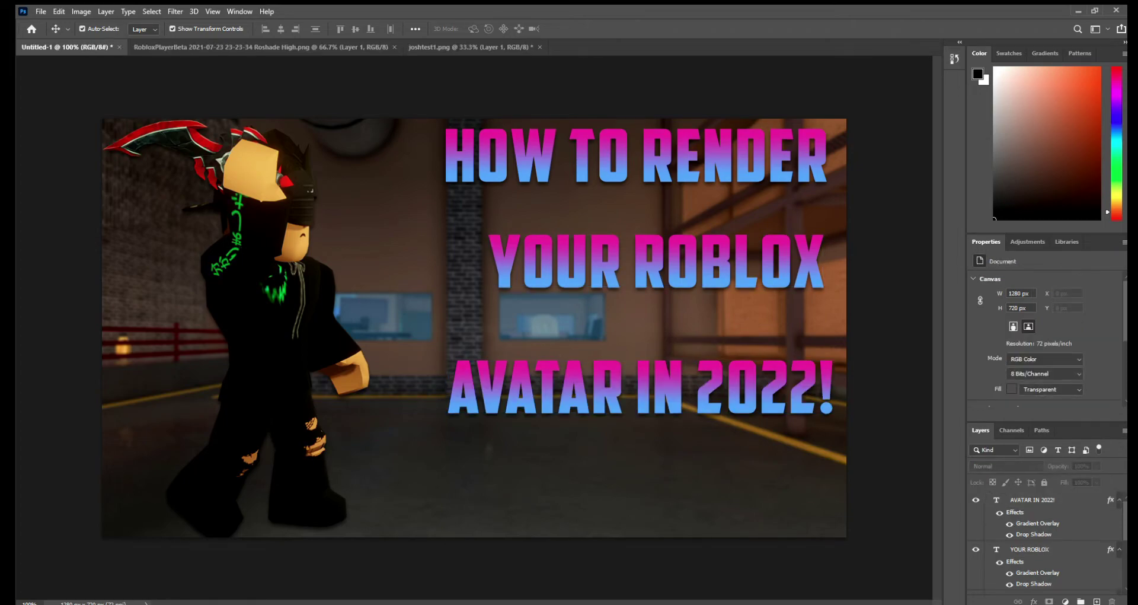